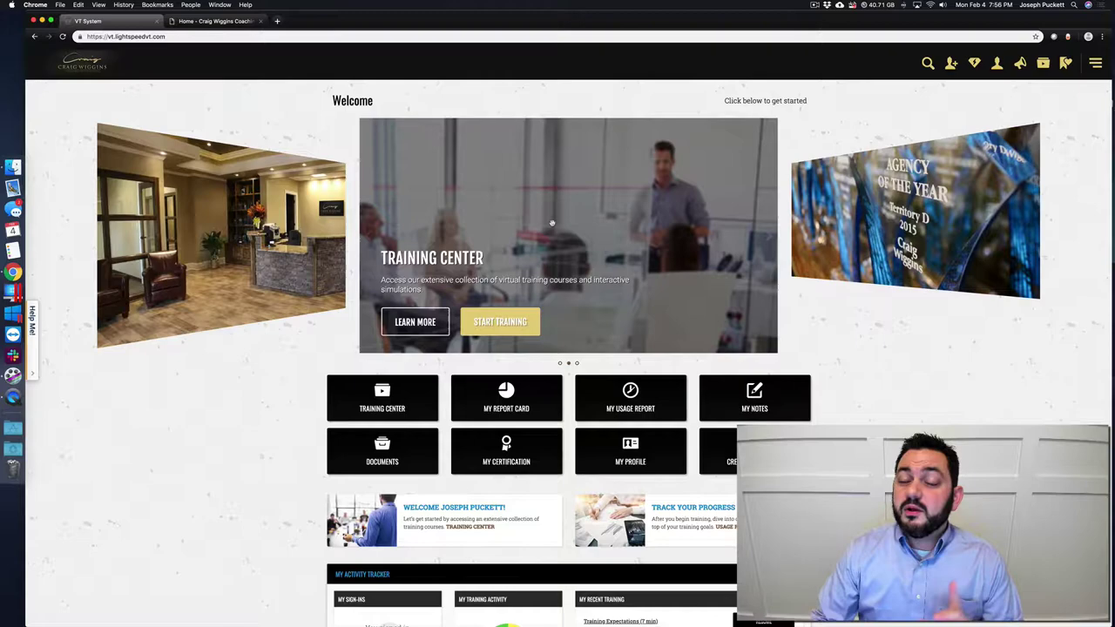
- Go to Reports > Watchdogs in the side menu to show the Training Expectations watchdog
{"action": "left_click", "coordinate": [1096, 65]}
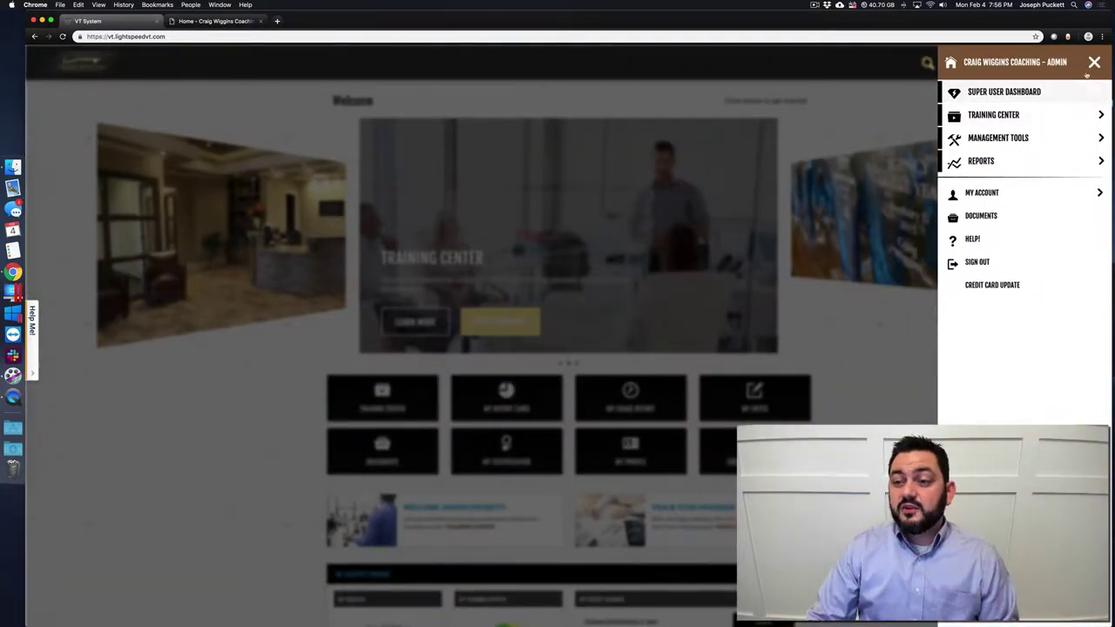
{"action": "left_click", "coordinate": [1095, 63]}
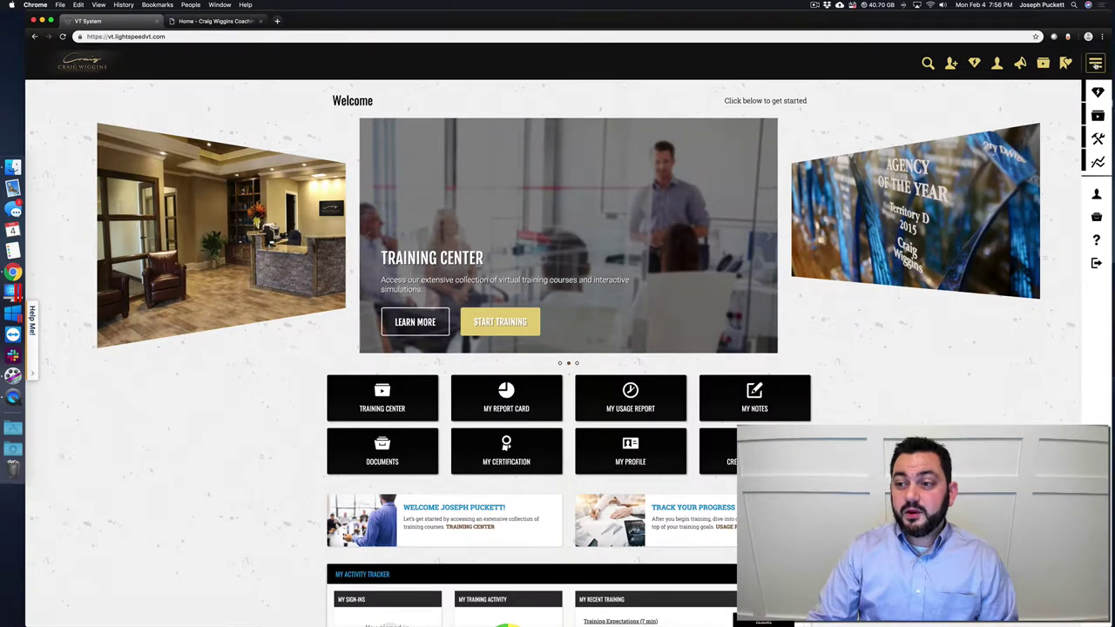
{"action": "left_click", "coordinate": [1096, 63]}
{"action": "left_click", "coordinate": [1007, 160]}
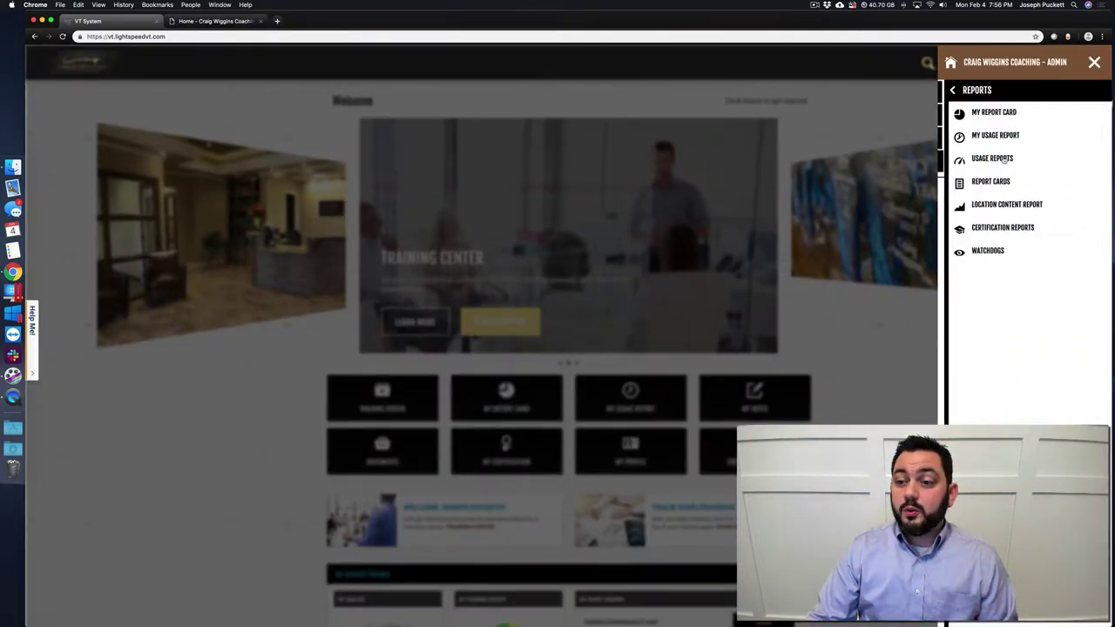
{"action": "left_click", "coordinate": [992, 252]}
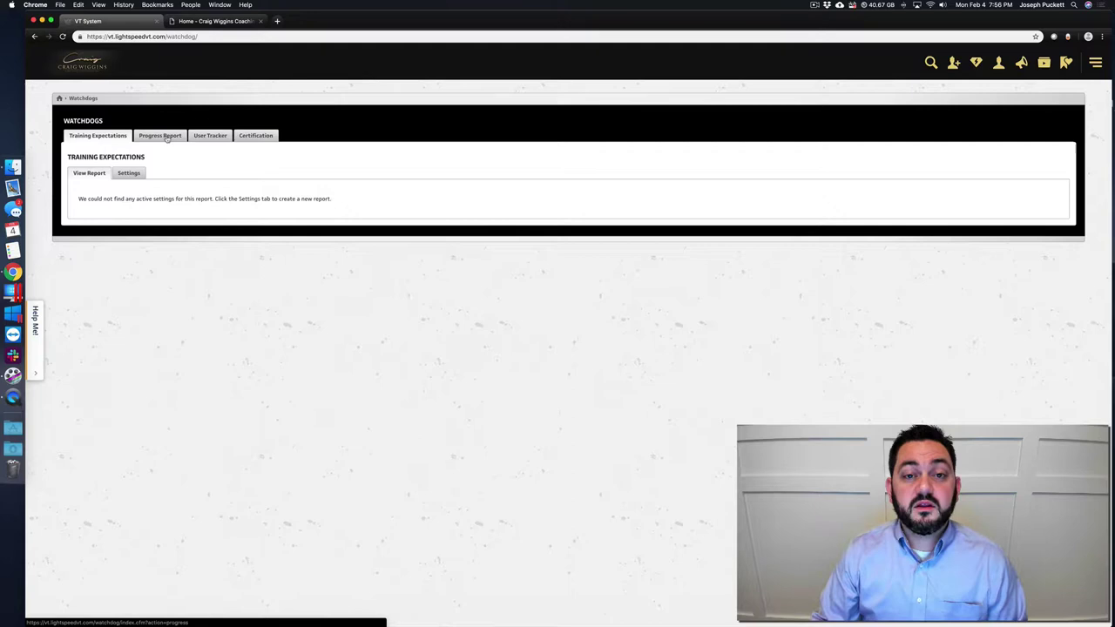
- Open the Progress Report watchdog settings, keeping the daily send time at 10:00 PM
{"action": "left_click", "coordinate": [166, 138]}
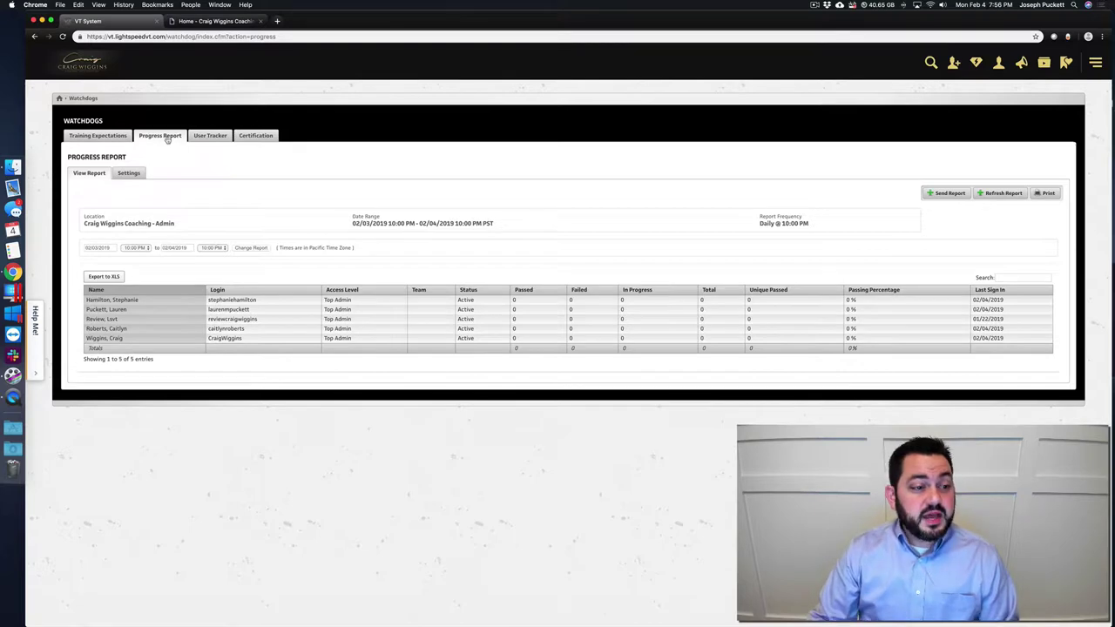
{"action": "left_click", "coordinate": [131, 174]}
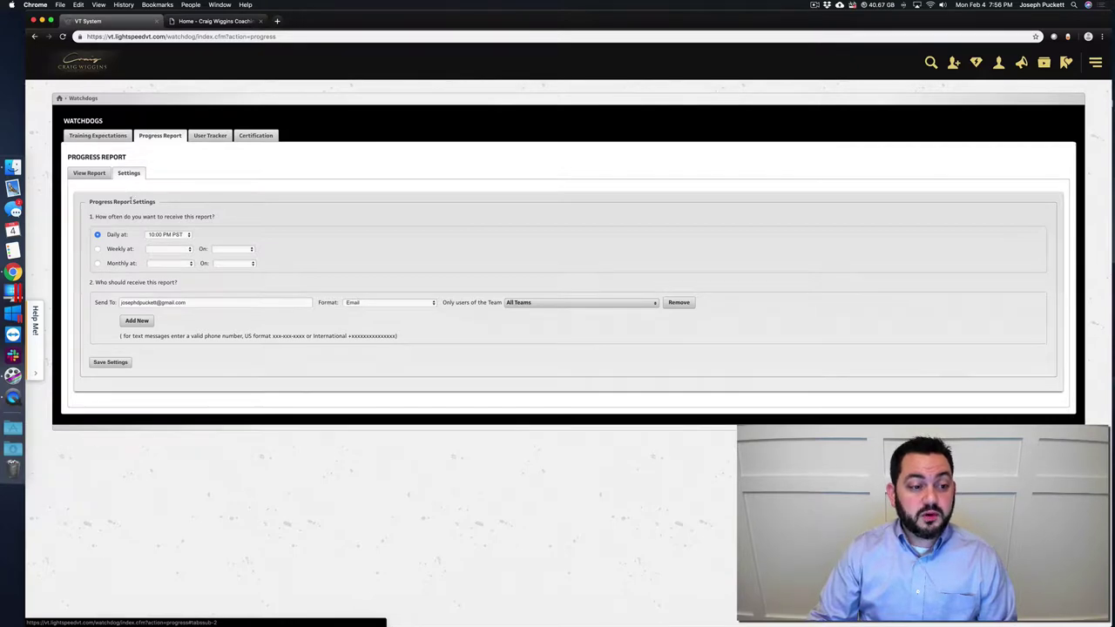
{"action": "left_click", "coordinate": [163, 238]}
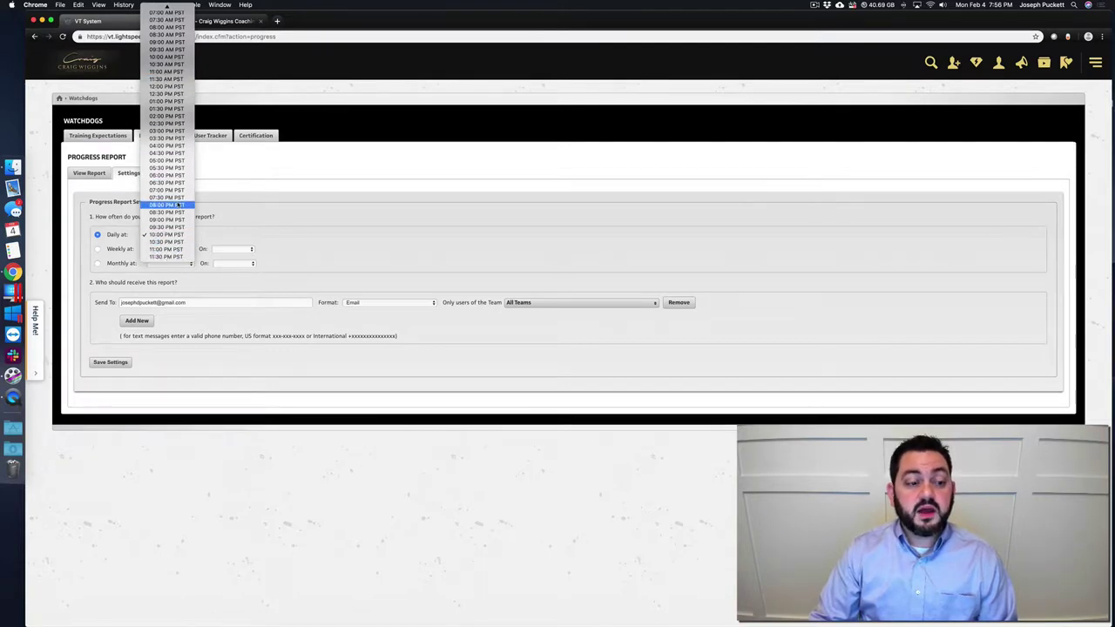
{"action": "left_click", "coordinate": [166, 235]}
{"action": "left_click", "coordinate": [193, 303]}
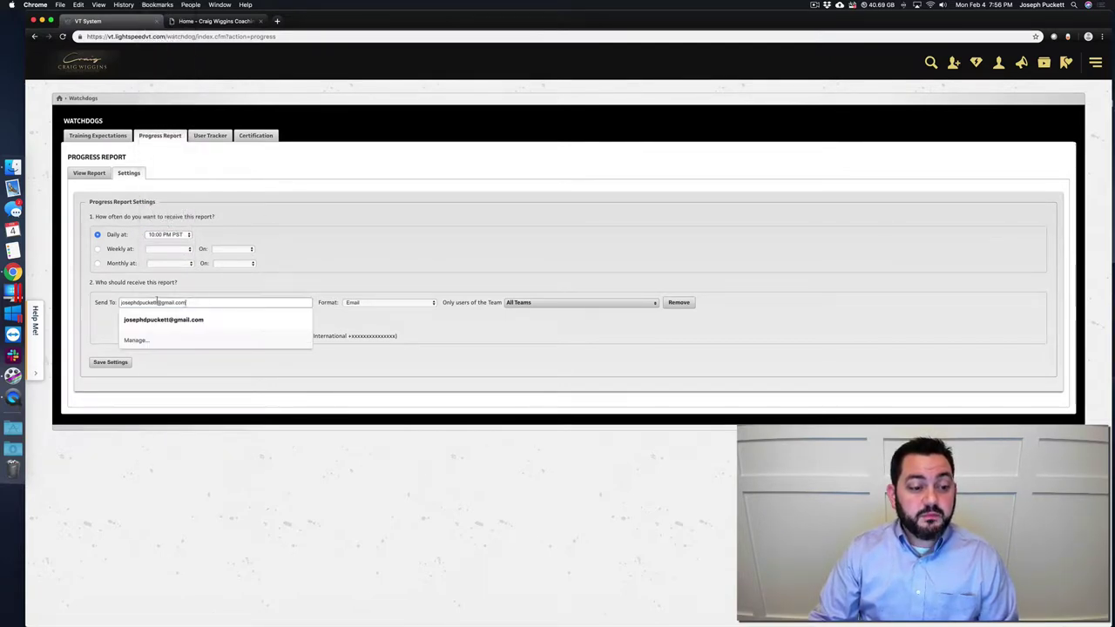
{"action": "left_click", "coordinate": [294, 282]}
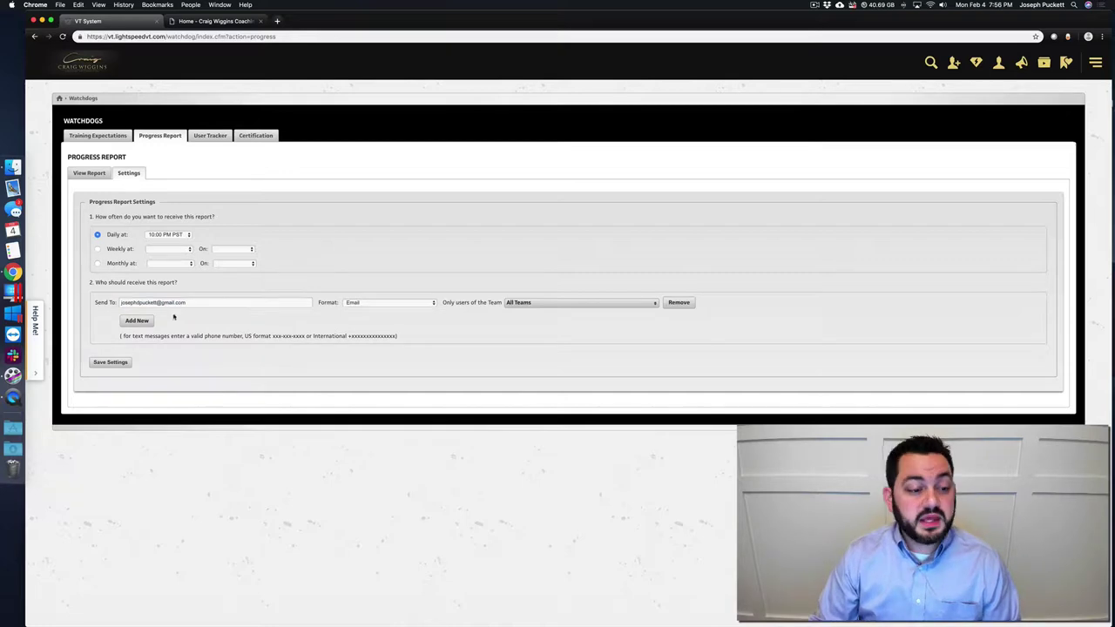
- Add a second recipient's email address and a third recipient's text-message phone number
{"action": "left_click", "coordinate": [146, 321]}
{"action": "left_click", "coordinate": [145, 320]}
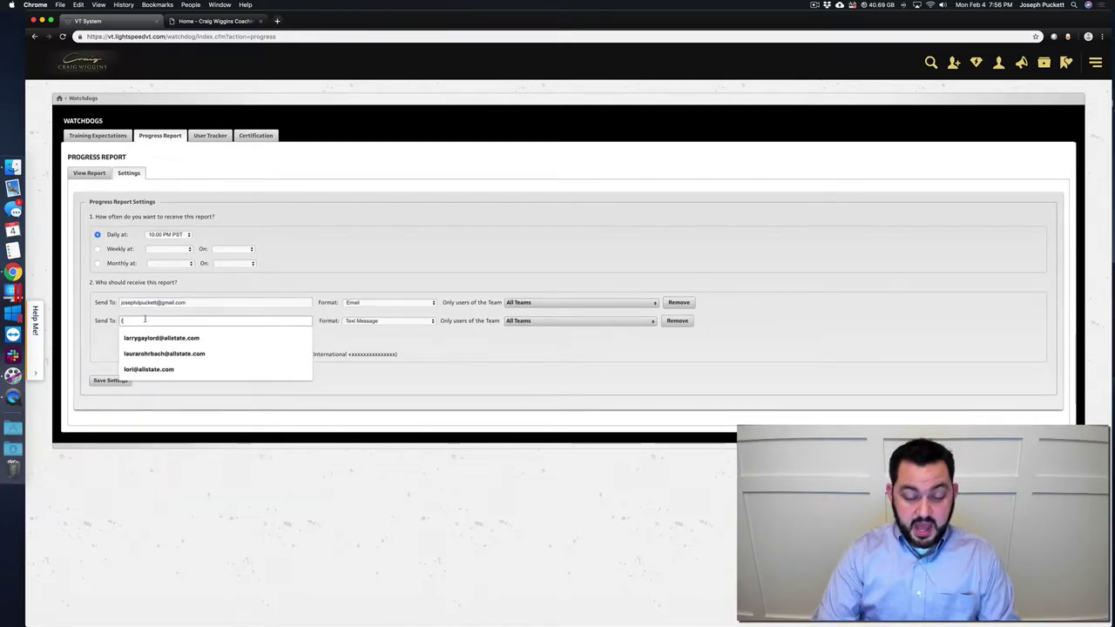
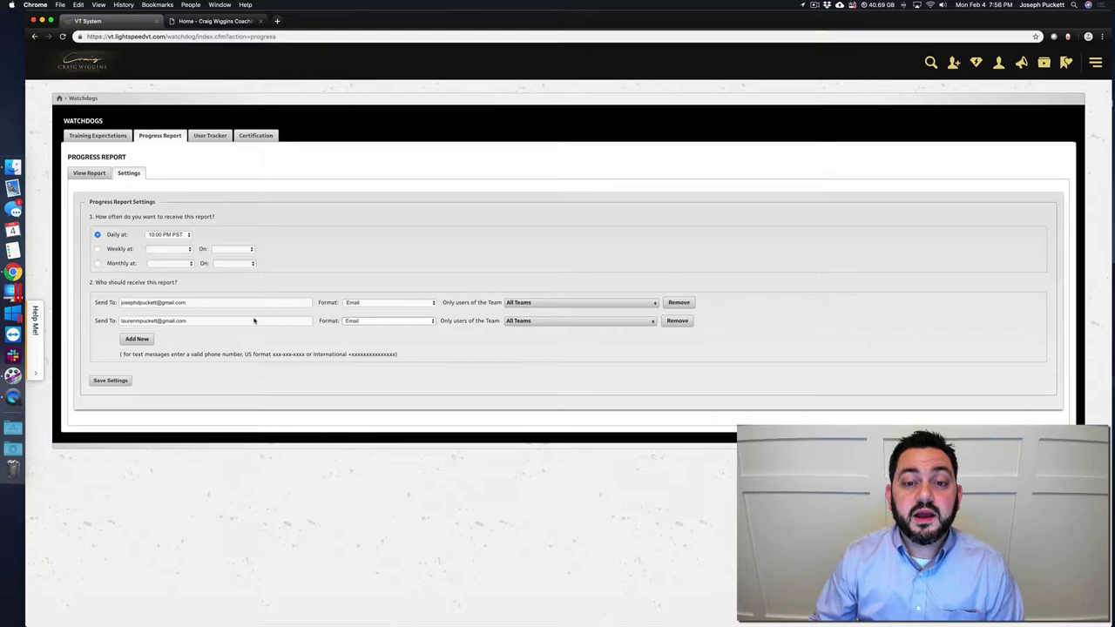
{"action": "left_click", "coordinate": [137, 339]}
{"action": "left_click", "coordinate": [137, 339]}
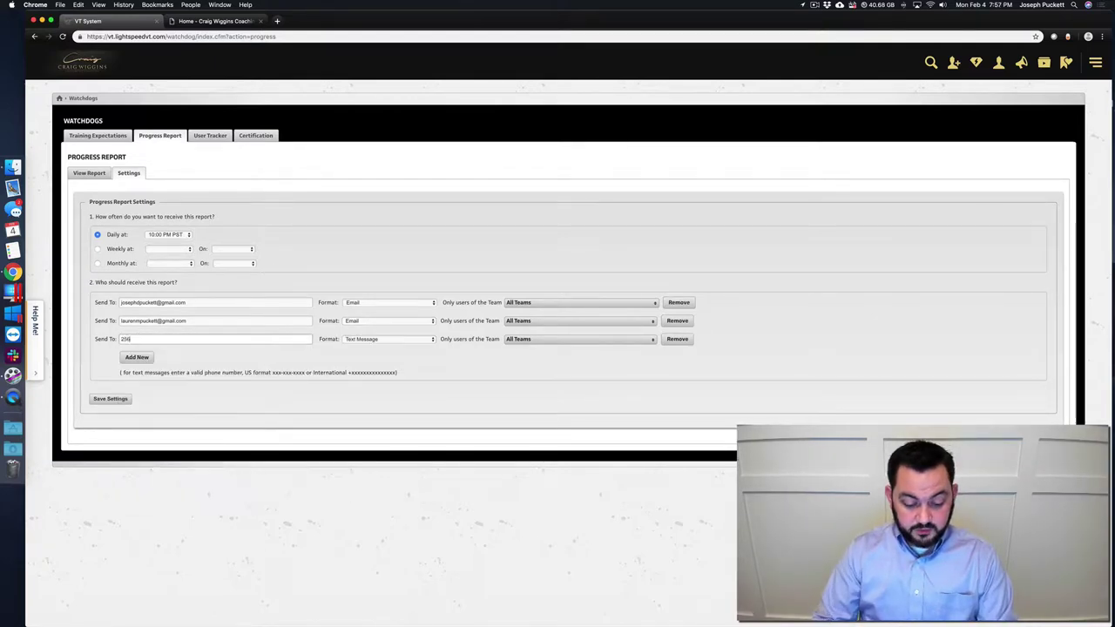
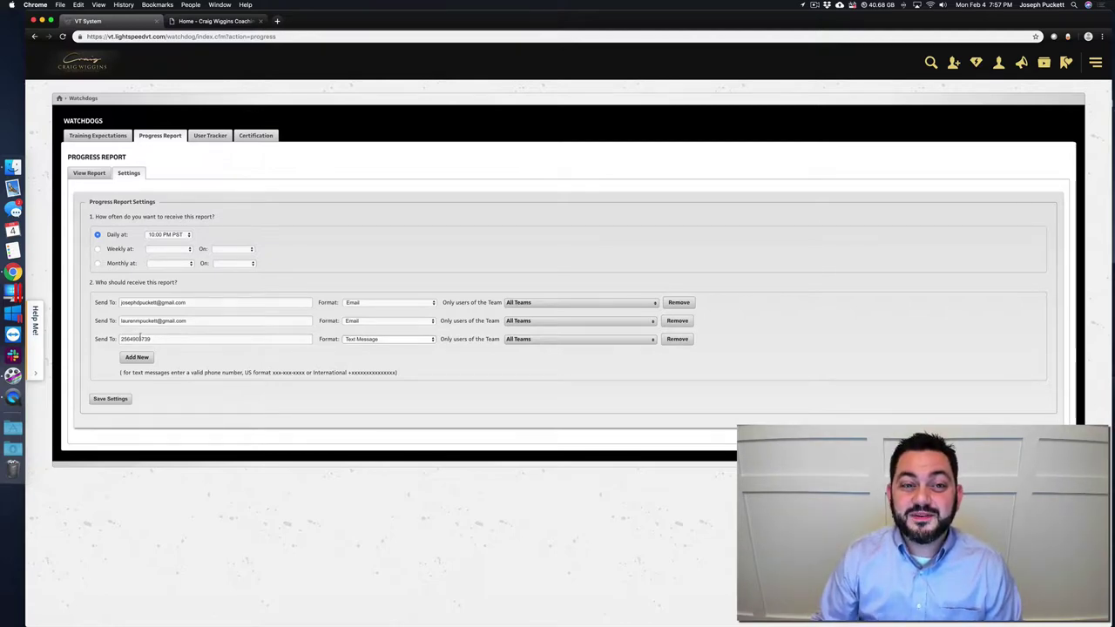
- Save the settings, then rerun the Progress Report from 09/03/2018 to 02/04/2019
{"action": "left_click", "coordinate": [102, 401]}
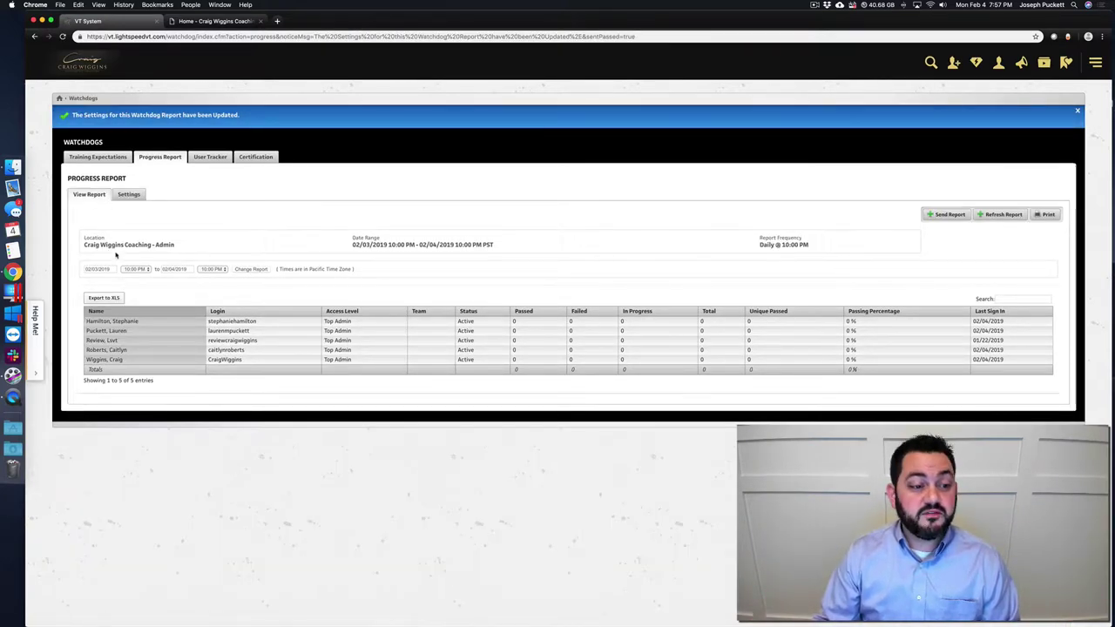
{"action": "left_click", "coordinate": [93, 269]}
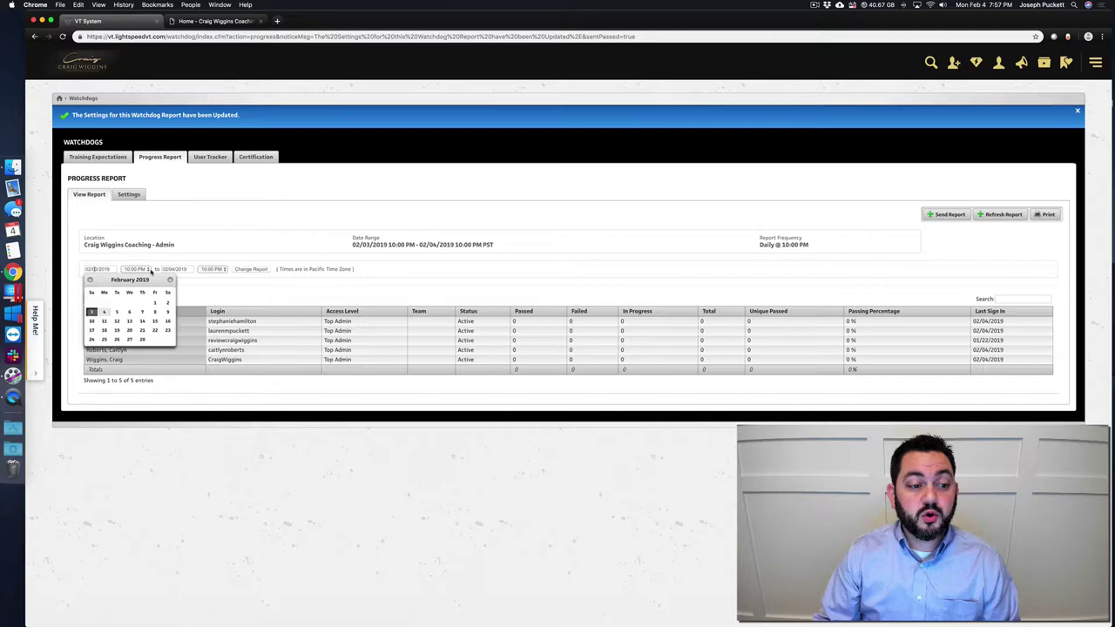
{"action": "left_click", "coordinate": [174, 269]}
{"action": "left_click", "coordinate": [100, 269]}
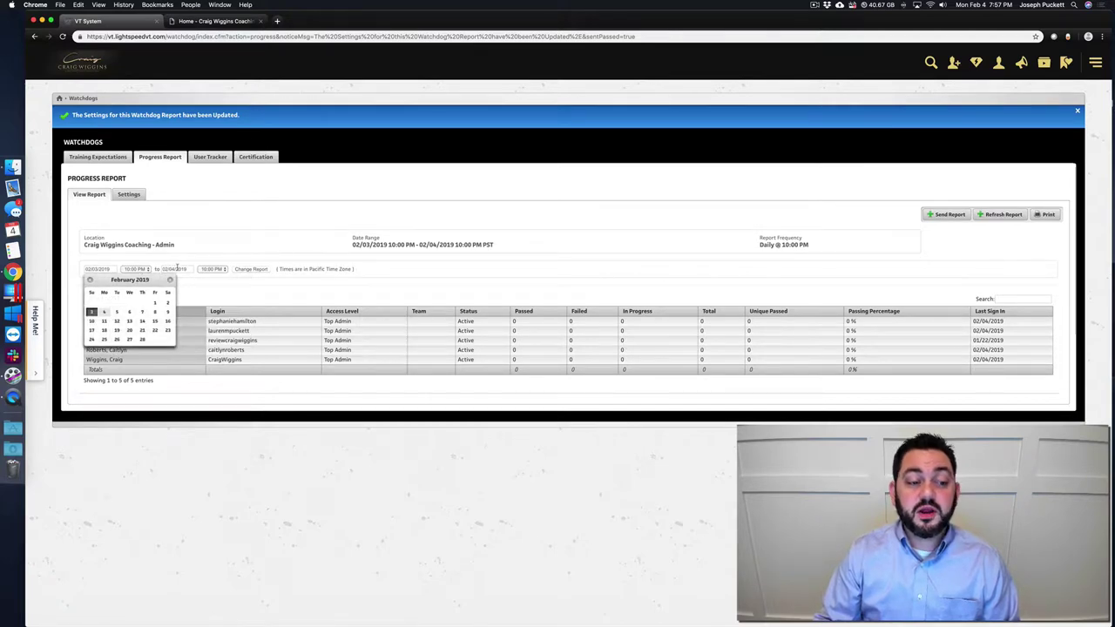
{"action": "left_click", "coordinate": [90, 279]}
{"action": "left_click", "coordinate": [90, 279]}
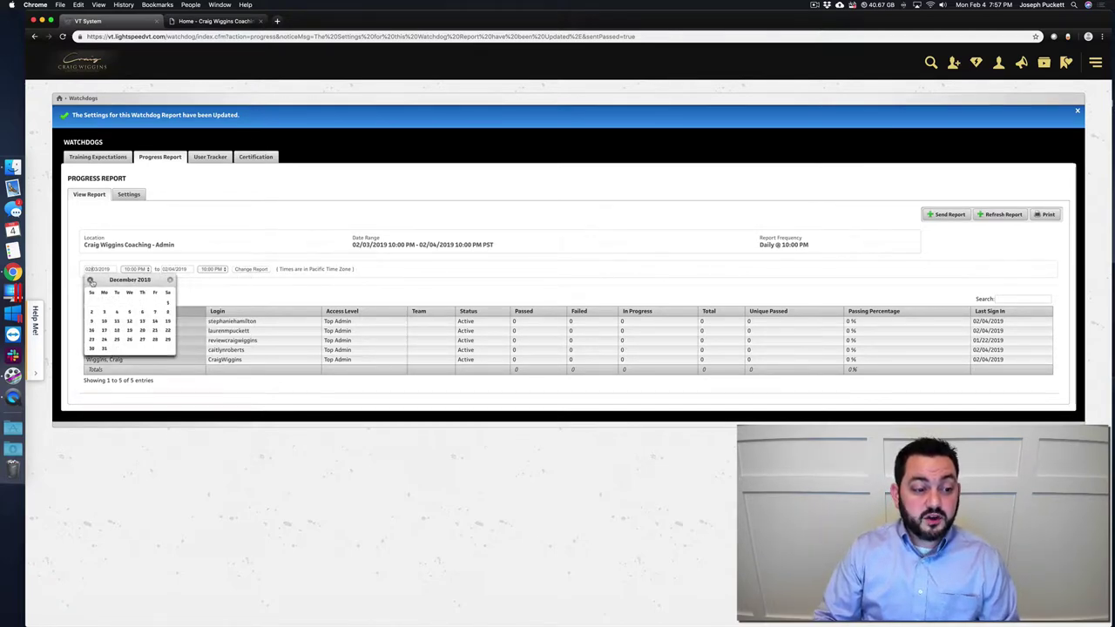
{"action": "left_click", "coordinate": [90, 280]}
{"action": "left_click", "coordinate": [91, 281]}
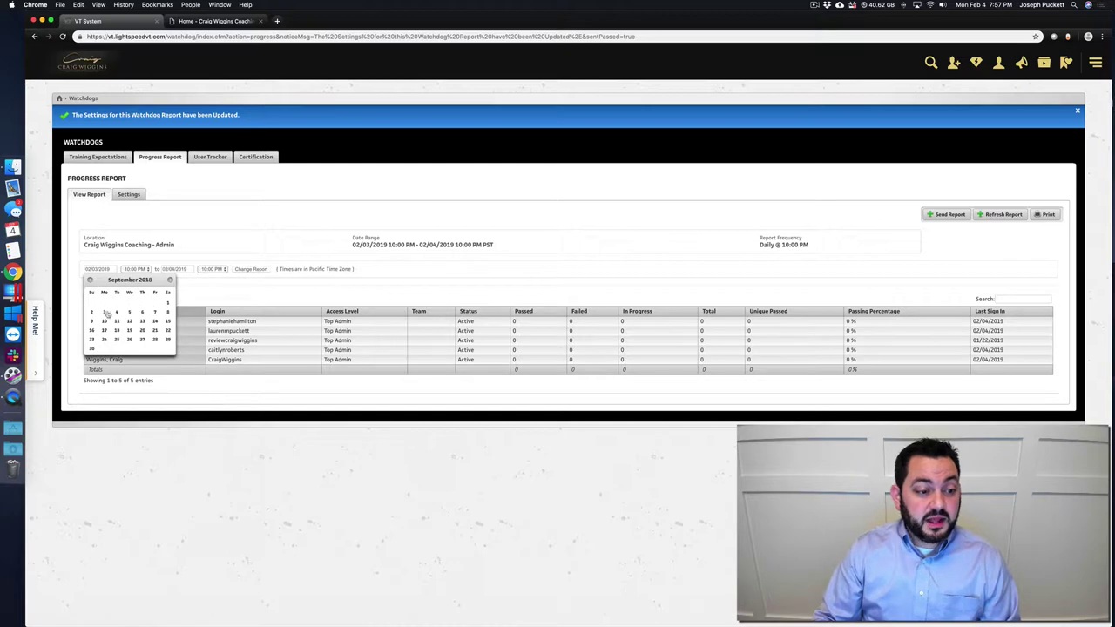
{"action": "left_click", "coordinate": [106, 315]}
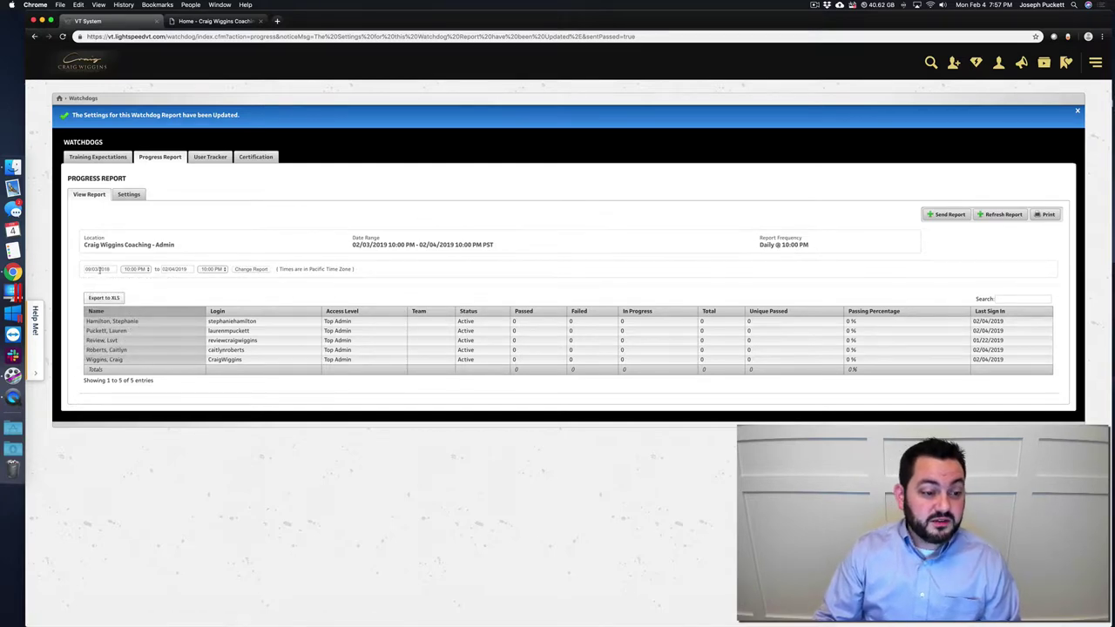
{"action": "left_click", "coordinate": [246, 269]}
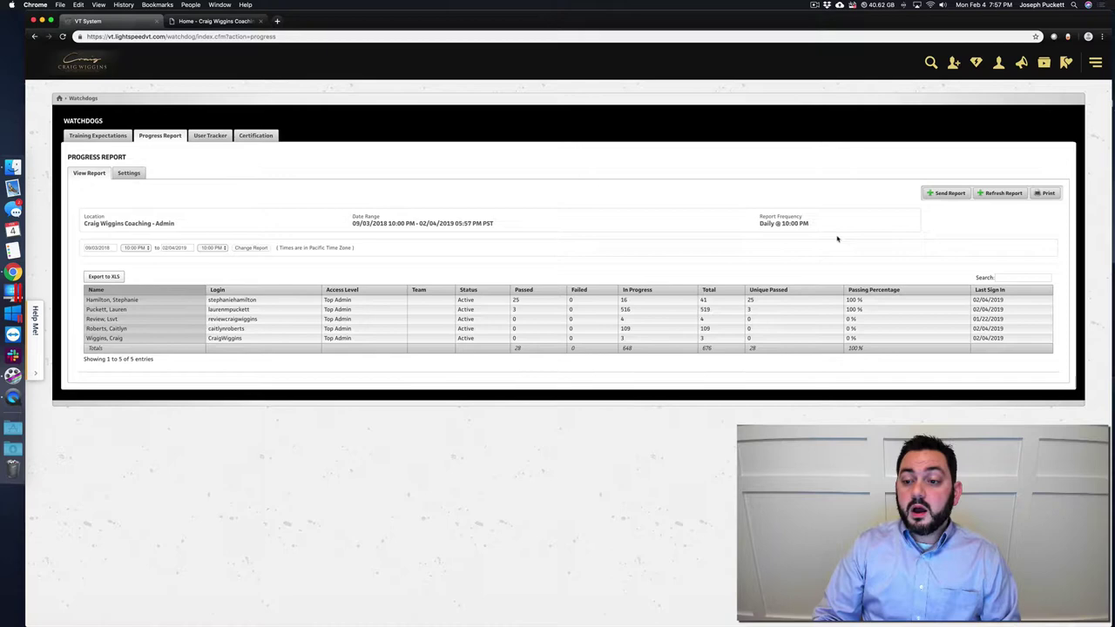
- Send the Progress Report, then sort it by Passed, Failed, In Progress, Total and Unique Passed
{"action": "left_click", "coordinate": [947, 194]}
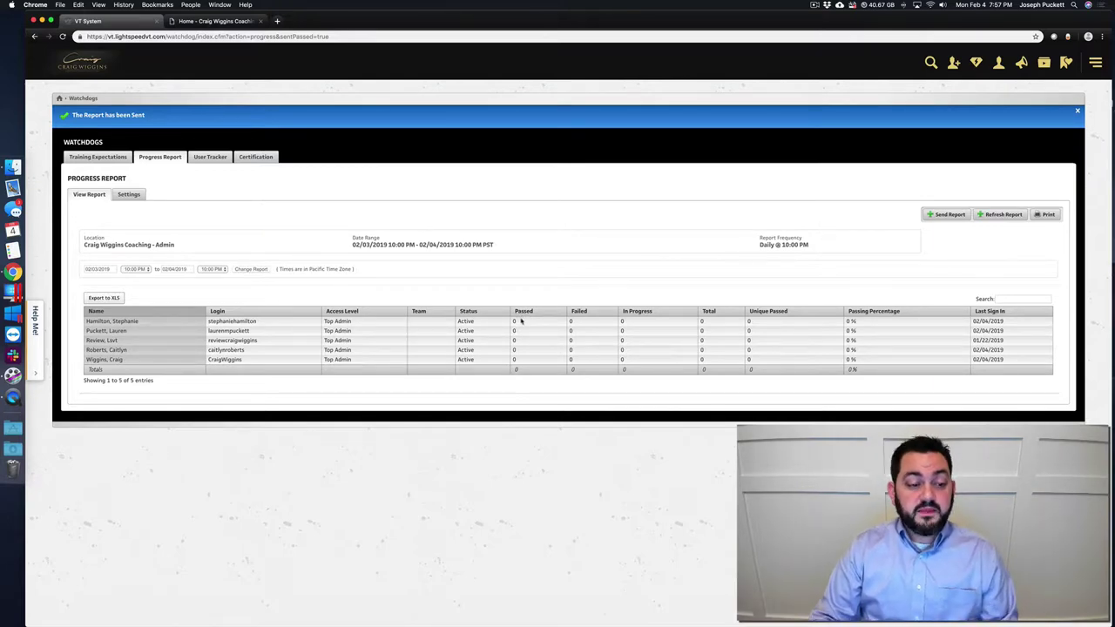
{"action": "left_click", "coordinate": [524, 312]}
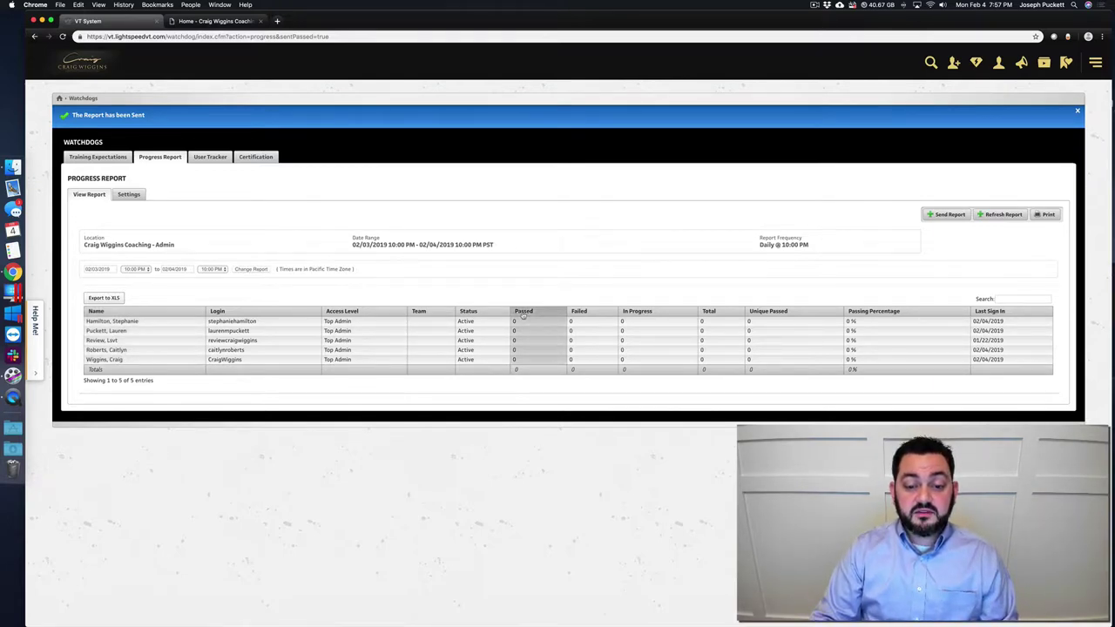
{"action": "left_click", "coordinate": [585, 314]}
{"action": "left_click", "coordinate": [659, 314]}
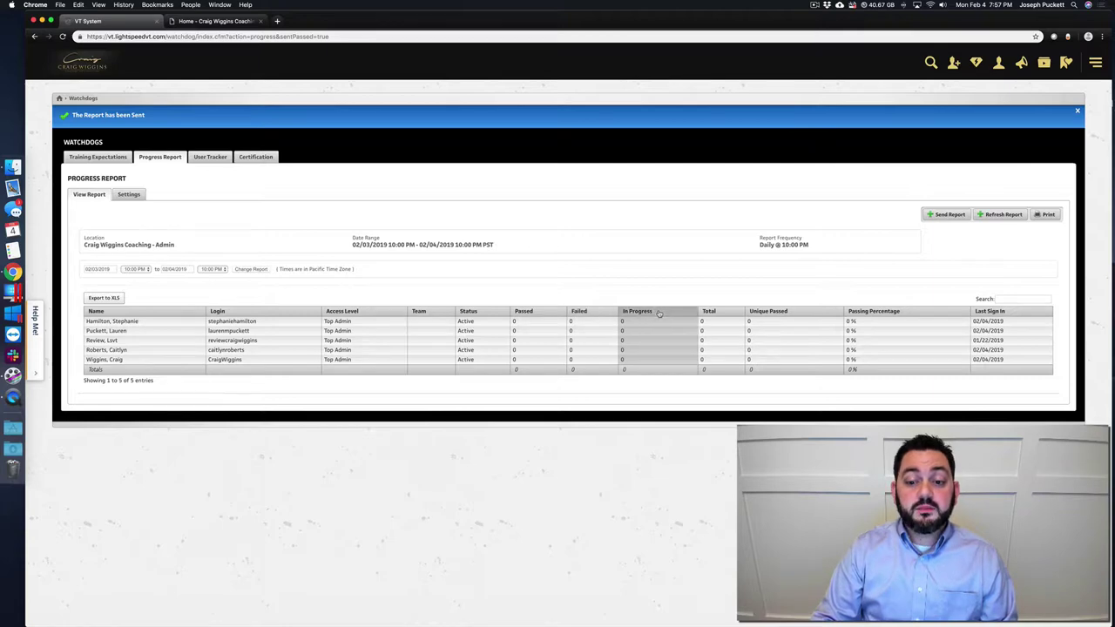
{"action": "left_click", "coordinate": [742, 314]}
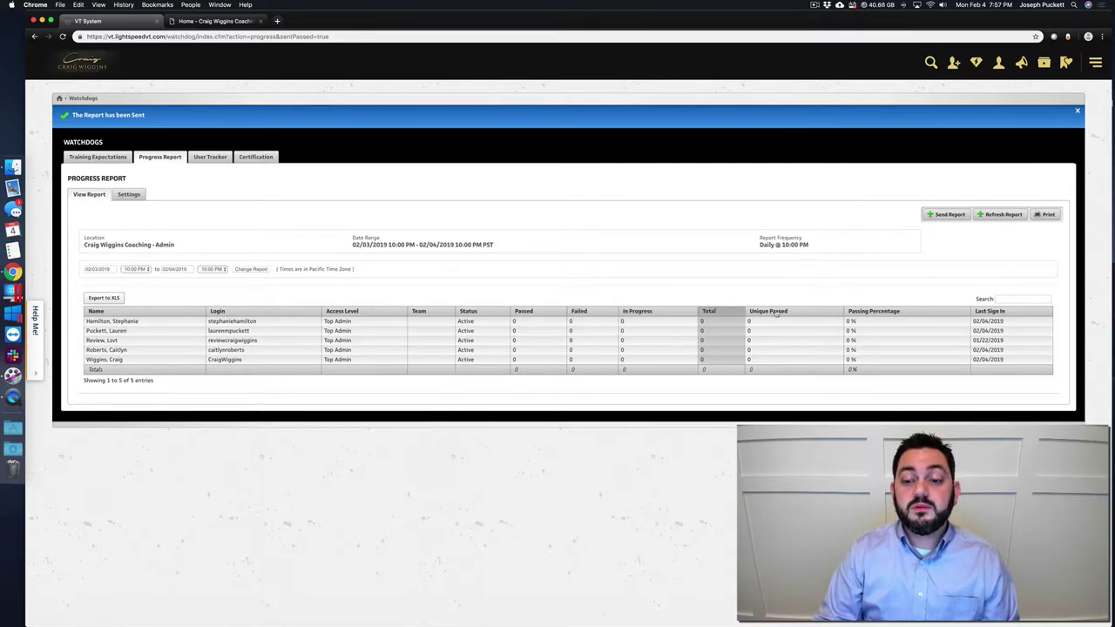
{"action": "left_click", "coordinate": [775, 314]}
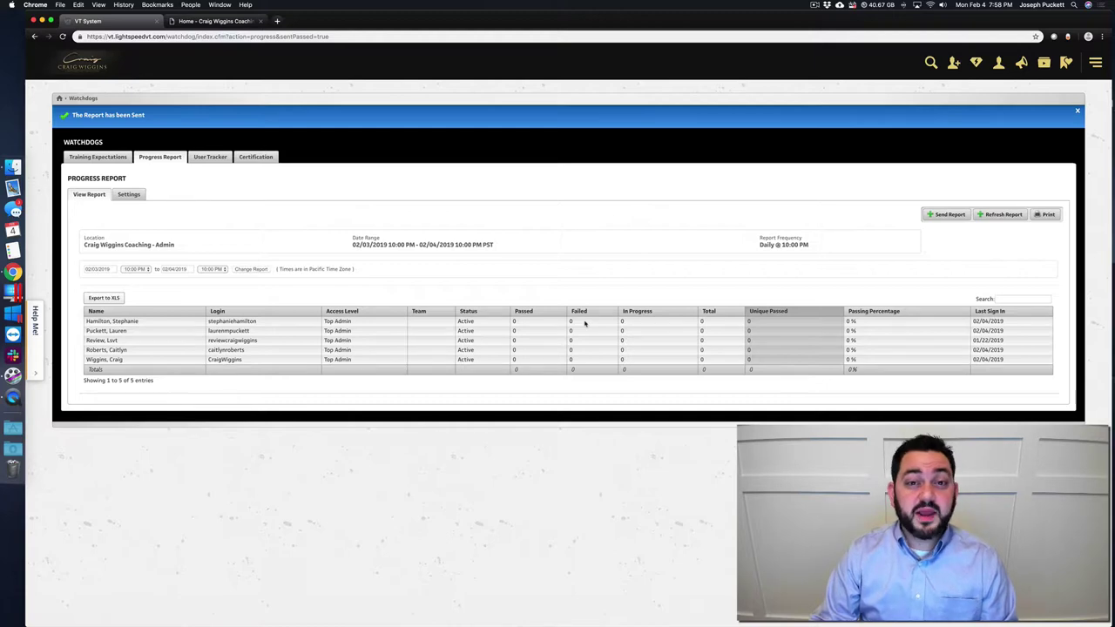
- Open the Usage Reports dashboard from the Reports section of the side menu
{"action": "left_click", "coordinate": [1095, 63]}
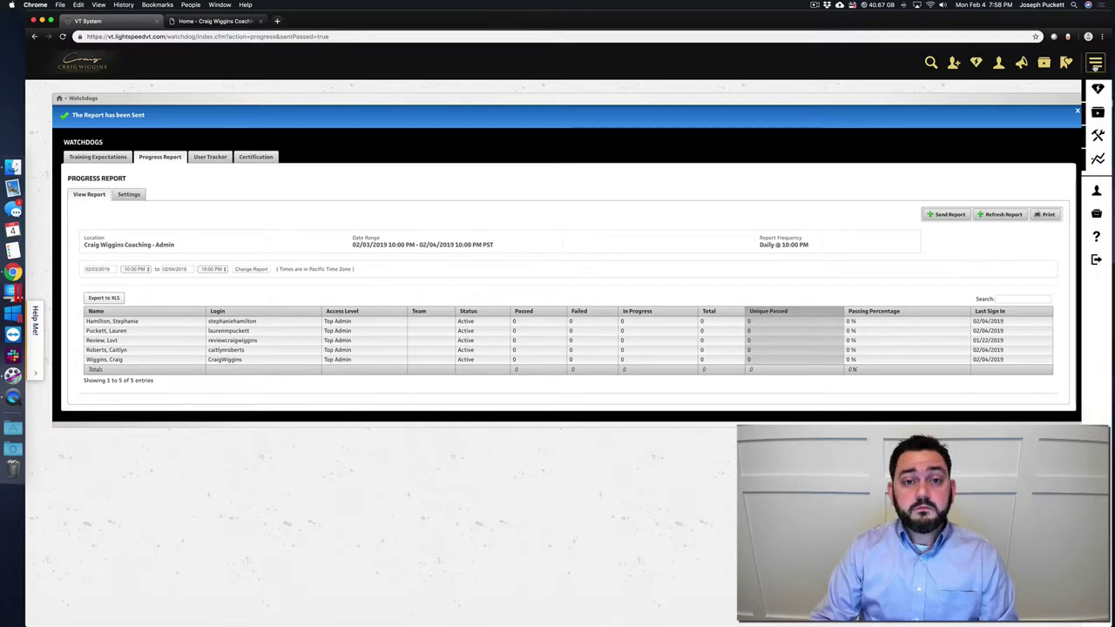
{"action": "left_click", "coordinate": [1095, 63]}
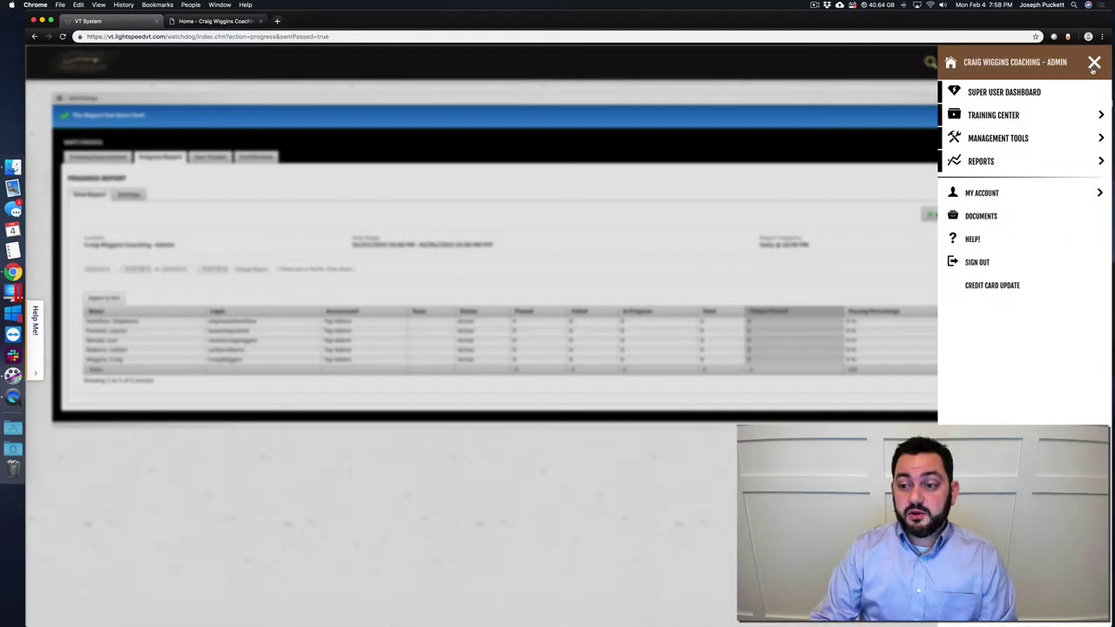
{"action": "left_click", "coordinate": [998, 164]}
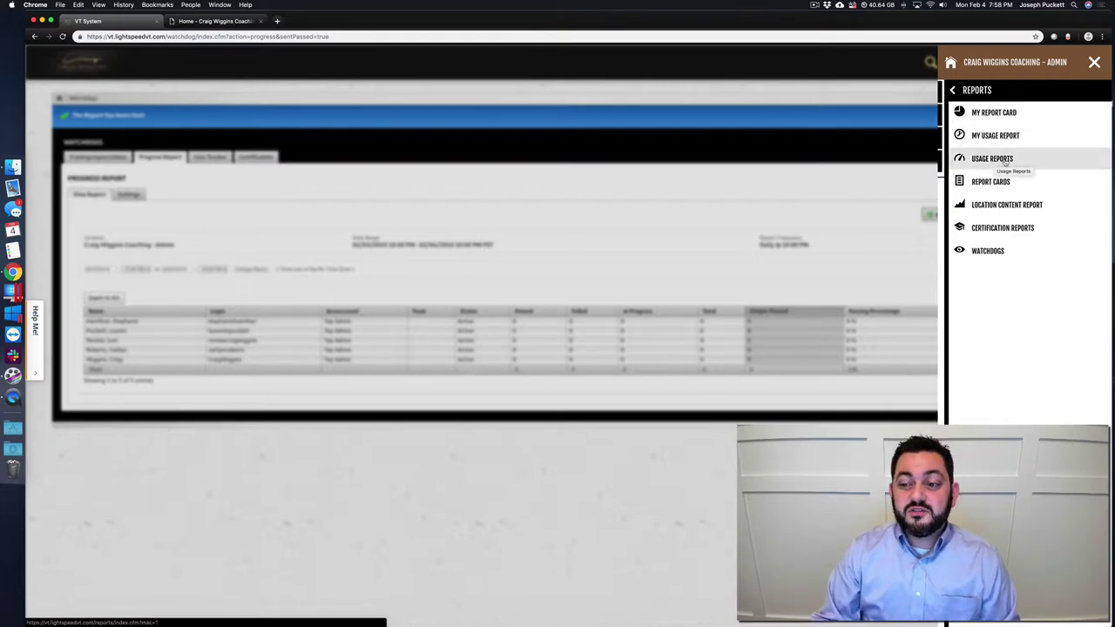
{"action": "left_click", "coordinate": [972, 158]}
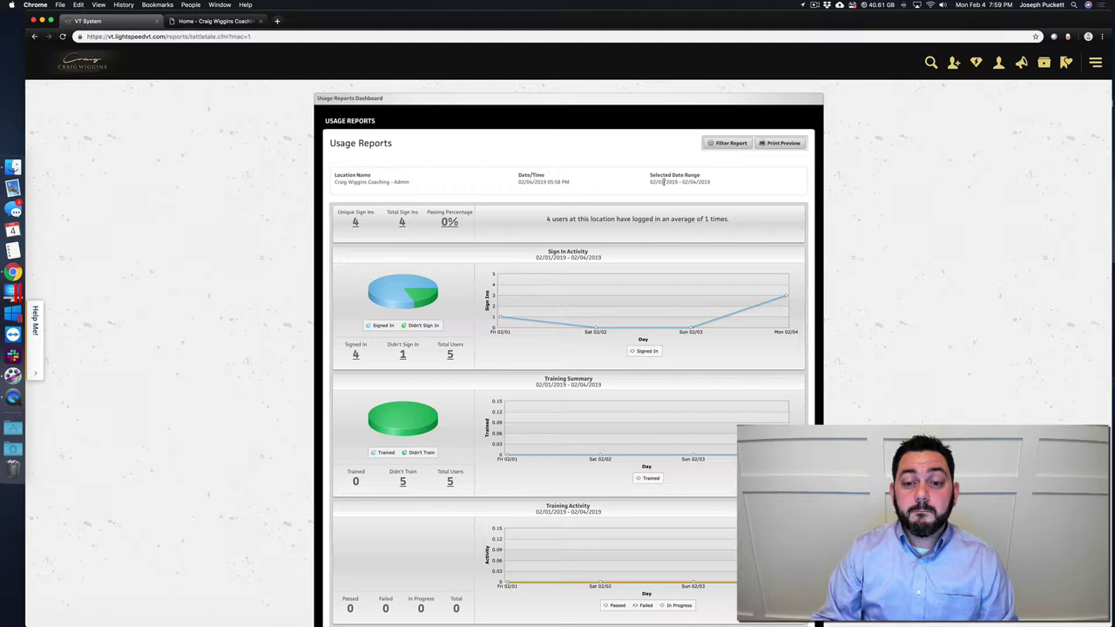
- Filter the Usage Reports to start on 08/01/2017 through 02/04/2019 and apply it
{"action": "left_click", "coordinate": [721, 147]}
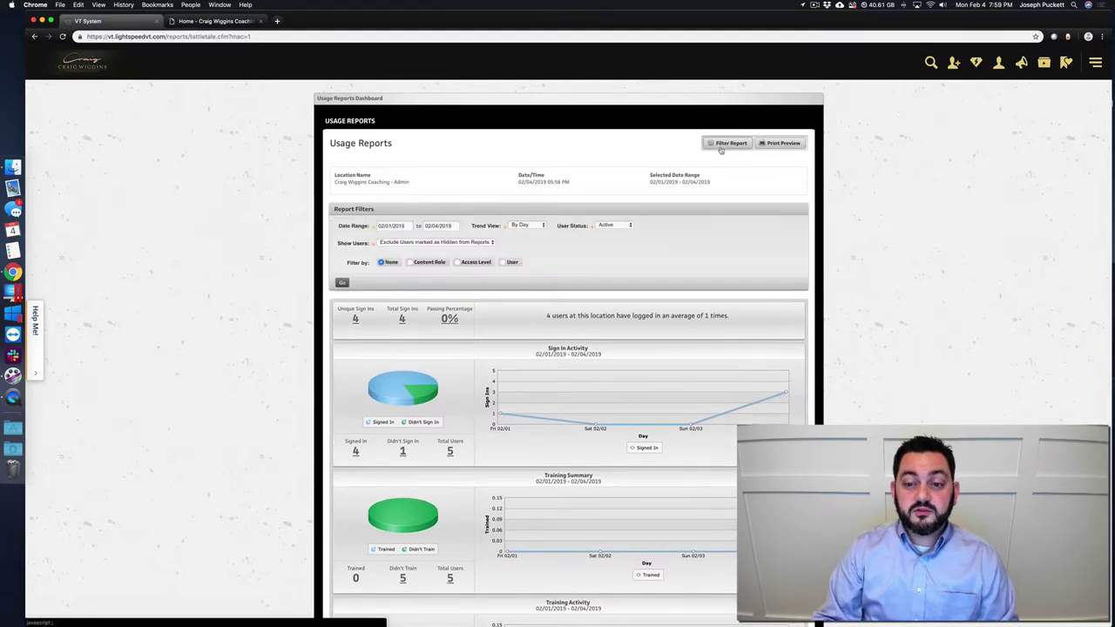
{"action": "left_click", "coordinate": [390, 226]}
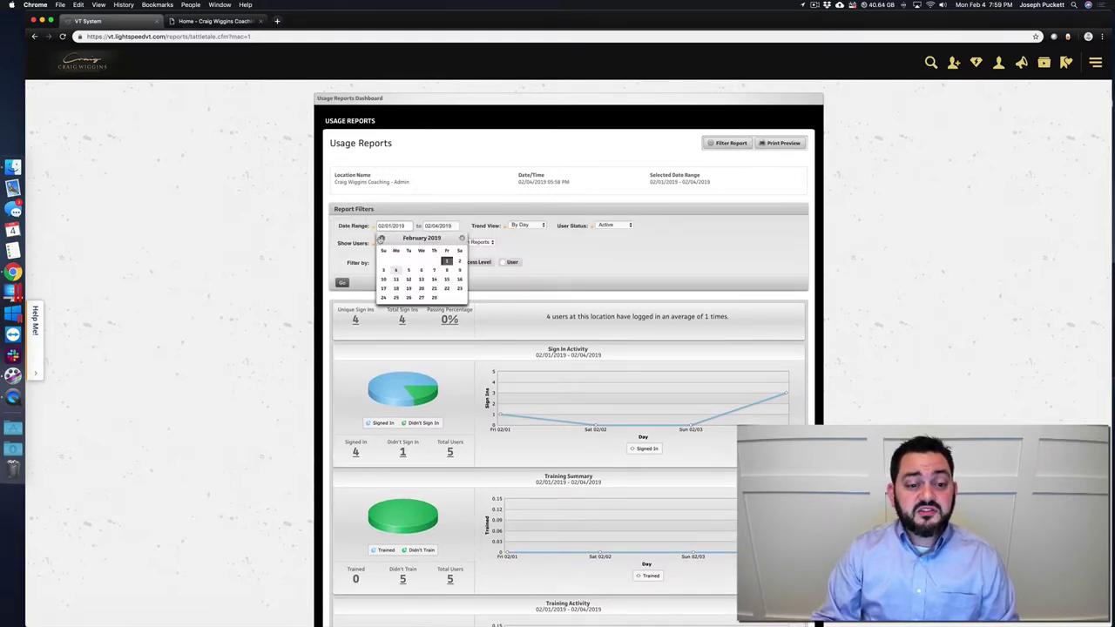
{"action": "left_click", "coordinate": [381, 238]}
{"action": "left_click", "coordinate": [381, 238]}
{"action": "double_click", "coordinate": [380, 238]}
{"action": "double_click", "coordinate": [381, 237]}
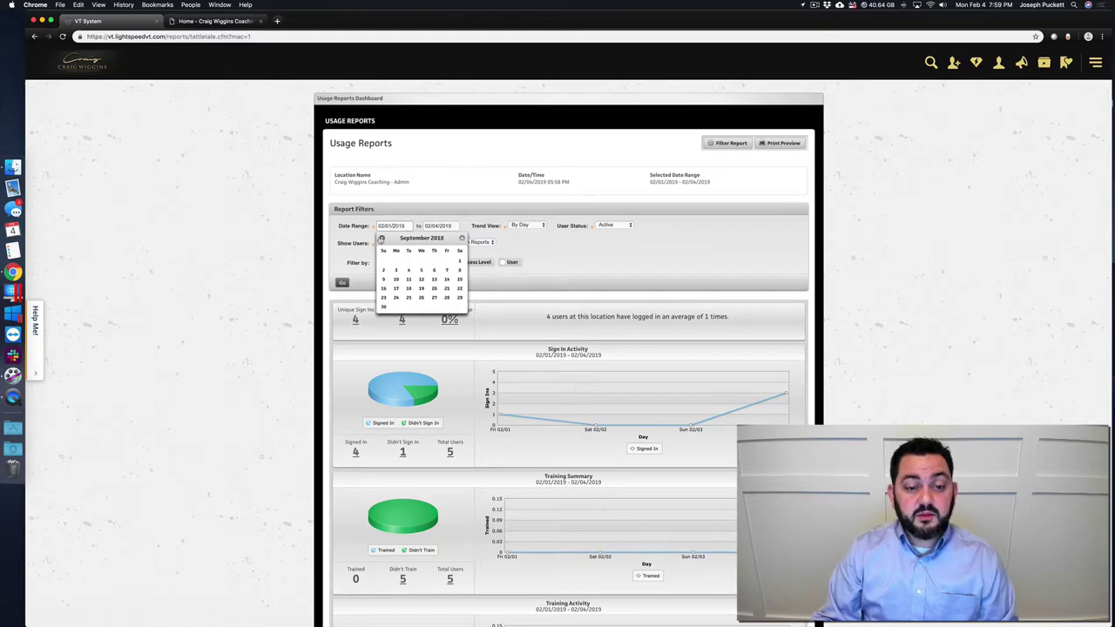
{"action": "double_click", "coordinate": [380, 238]}
{"action": "triple_click", "coordinate": [381, 238]}
{"action": "double_click", "coordinate": [381, 238]}
{"action": "left_click", "coordinate": [380, 238]}
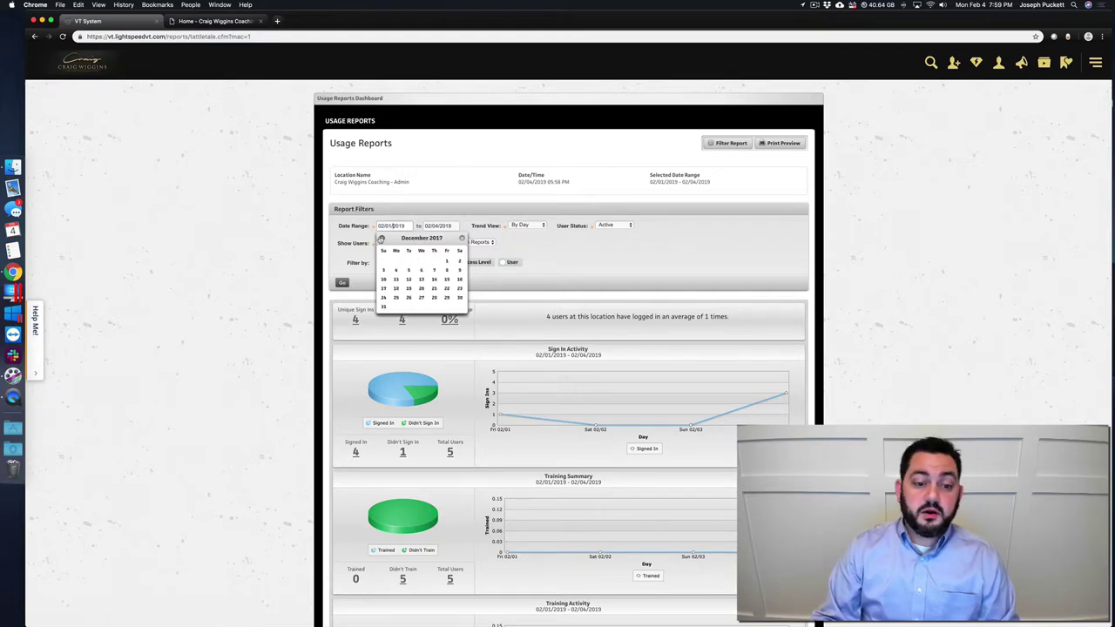
{"action": "left_click", "coordinate": [381, 238]}
{"action": "left_click", "coordinate": [380, 238]}
{"action": "left_click", "coordinate": [381, 238]}
{"action": "left_click", "coordinate": [380, 238]}
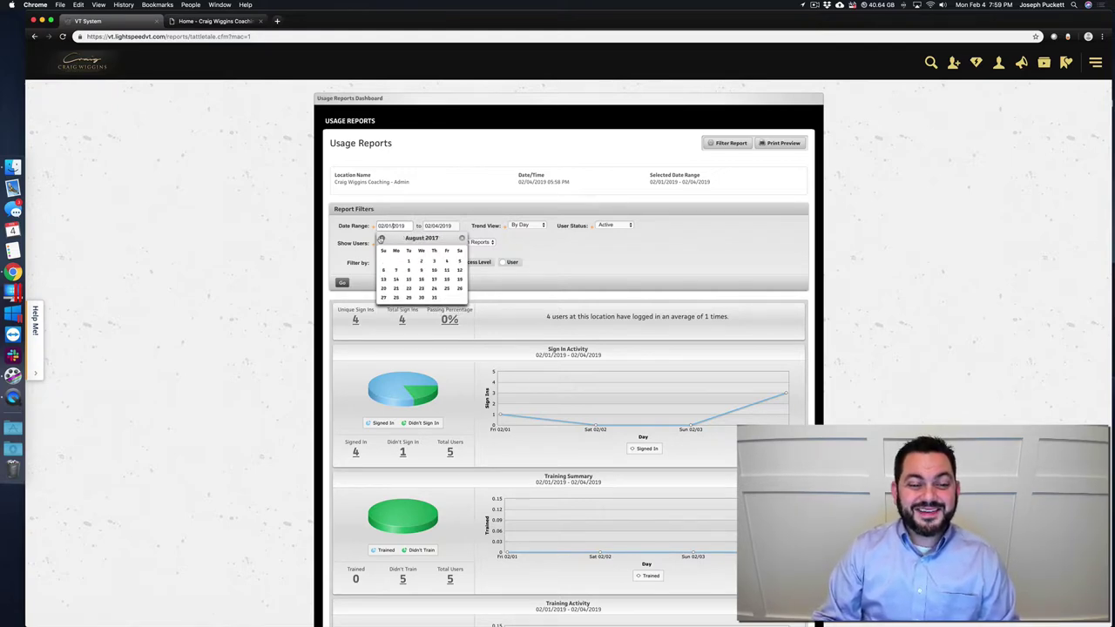
{"action": "left_click", "coordinate": [408, 262]}
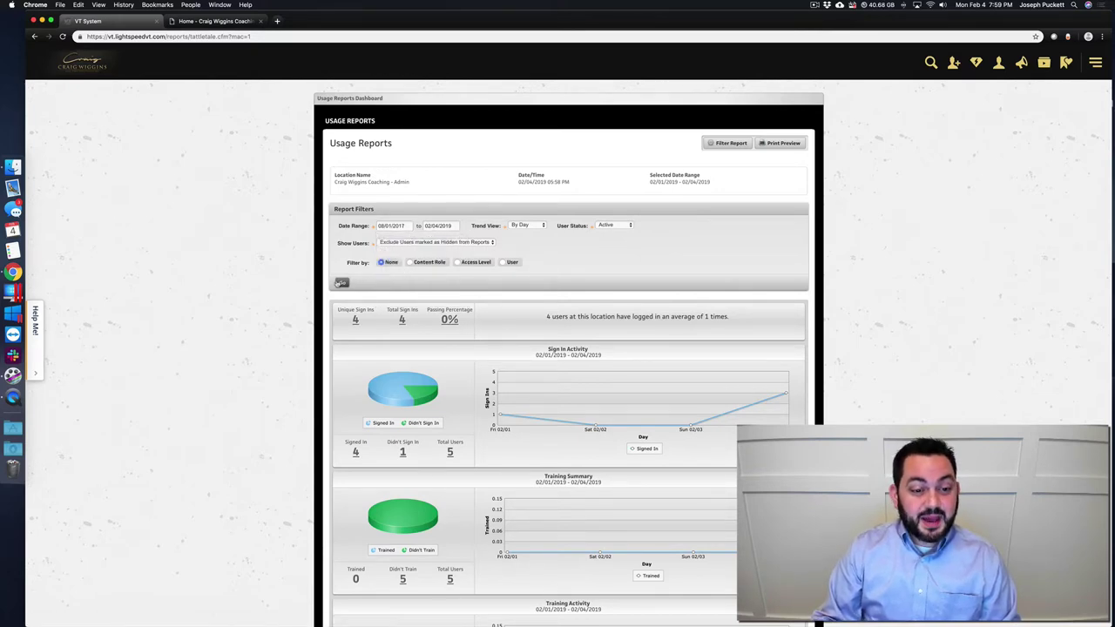
{"action": "left_click", "coordinate": [341, 283]}
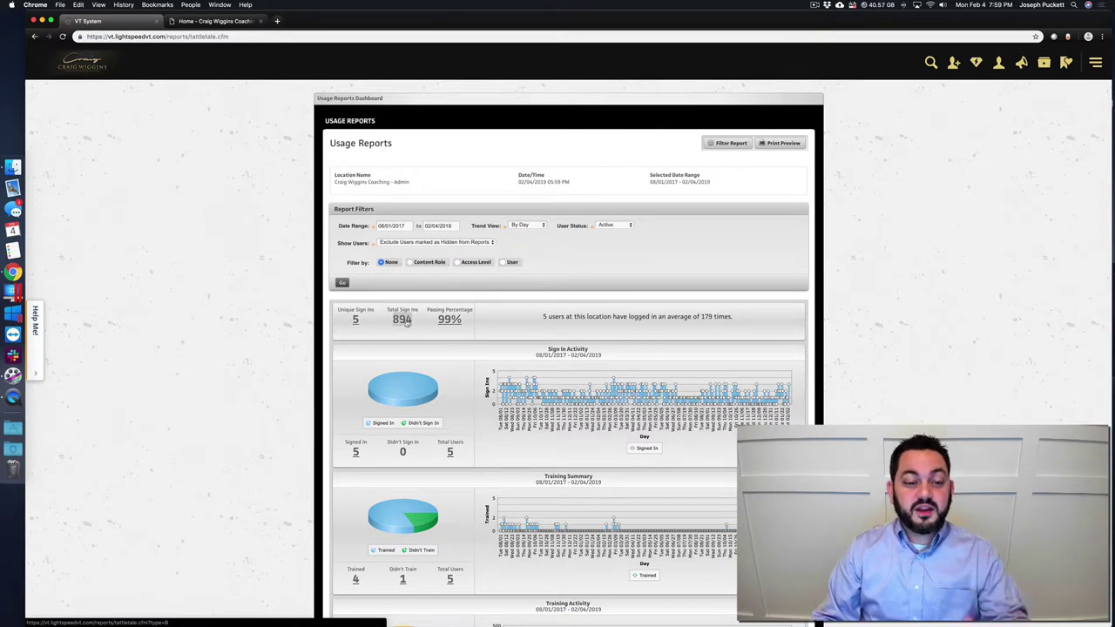
{"action": "scroll", "coordinate": [406, 322], "scroll_direction": "down", "scroll_amount": 2}
{"action": "scroll", "coordinate": [406, 323], "scroll_direction": "down", "scroll_amount": 5}
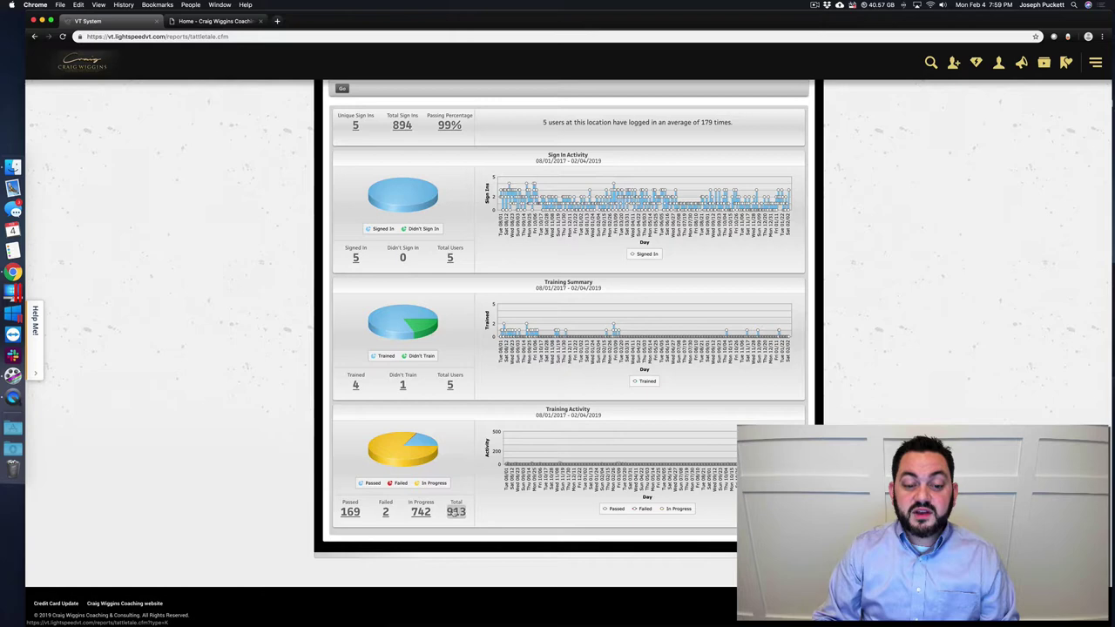
{"action": "scroll", "coordinate": [450, 514], "scroll_direction": "up", "scroll_amount": 1}
{"action": "scroll", "coordinate": [449, 514], "scroll_direction": "down", "scroll_amount": 1}
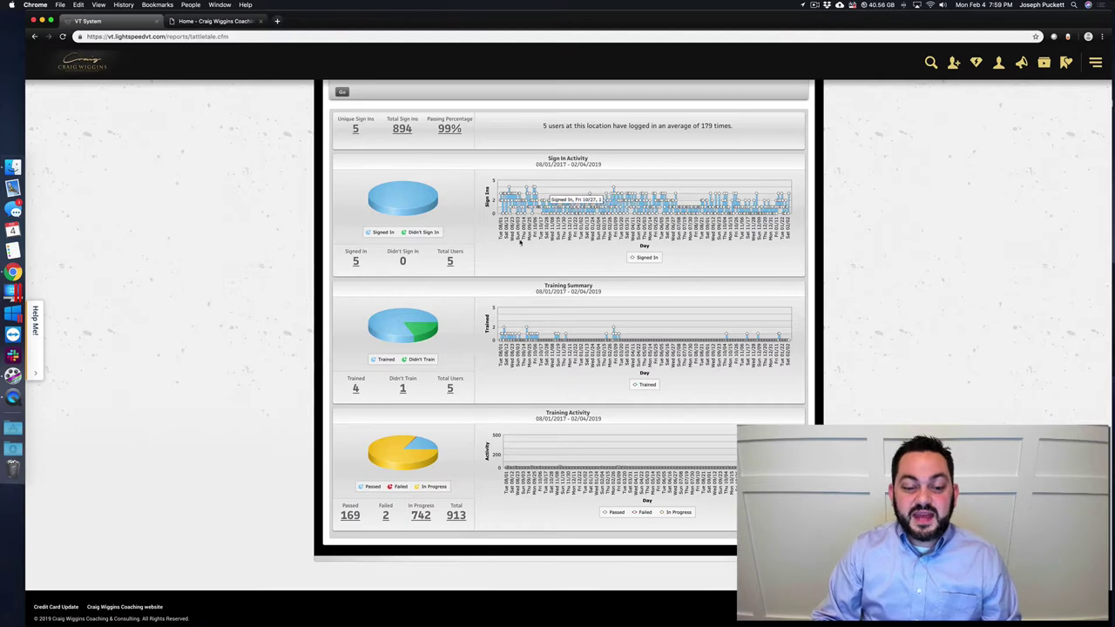
{"action": "scroll", "coordinate": [487, 402], "scroll_direction": "up", "scroll_amount": 3}
{"action": "scroll", "coordinate": [487, 402], "scroll_direction": "up", "scroll_amount": 1}
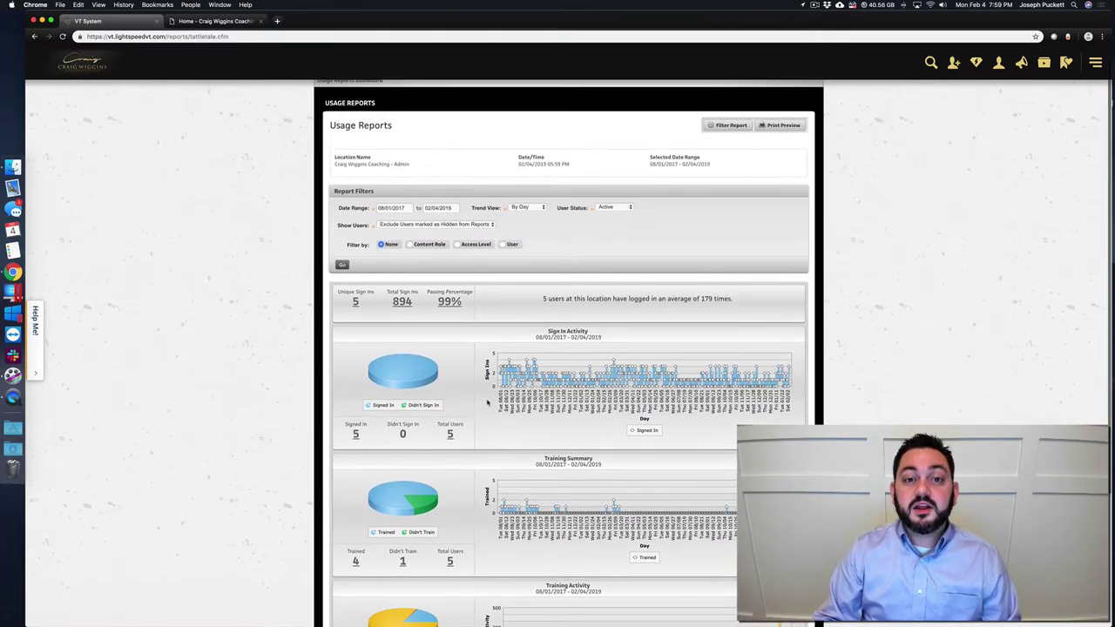
{"action": "scroll", "coordinate": [486, 402], "scroll_direction": "down", "scroll_amount": 5}
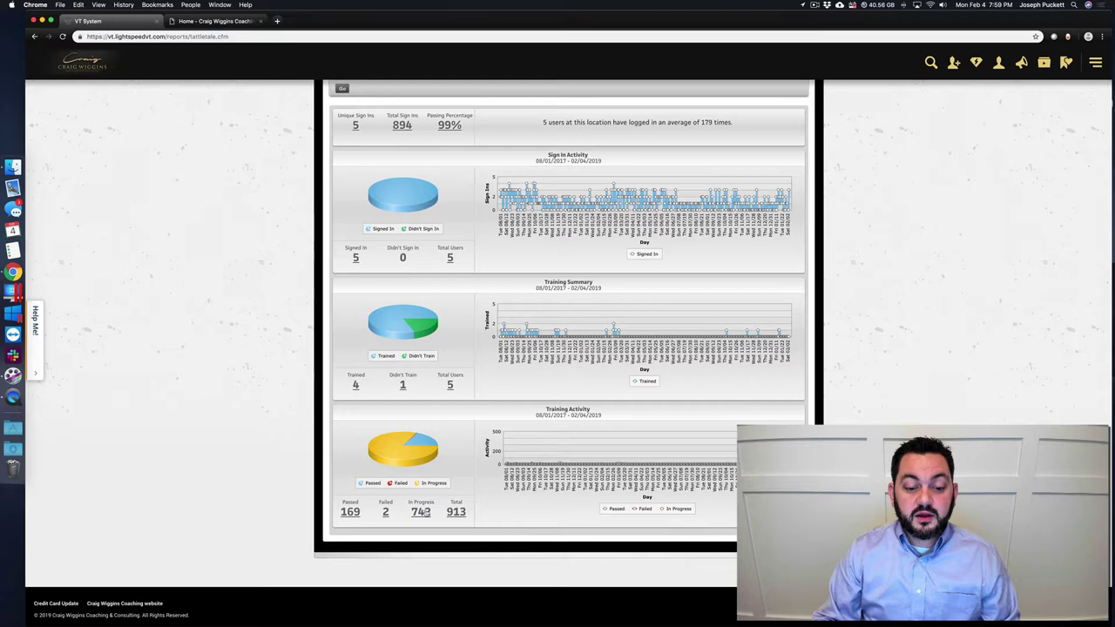
- Open the detailed Training Activity records and sort them by user in ascending order
{"action": "left_click", "coordinate": [456, 512]}
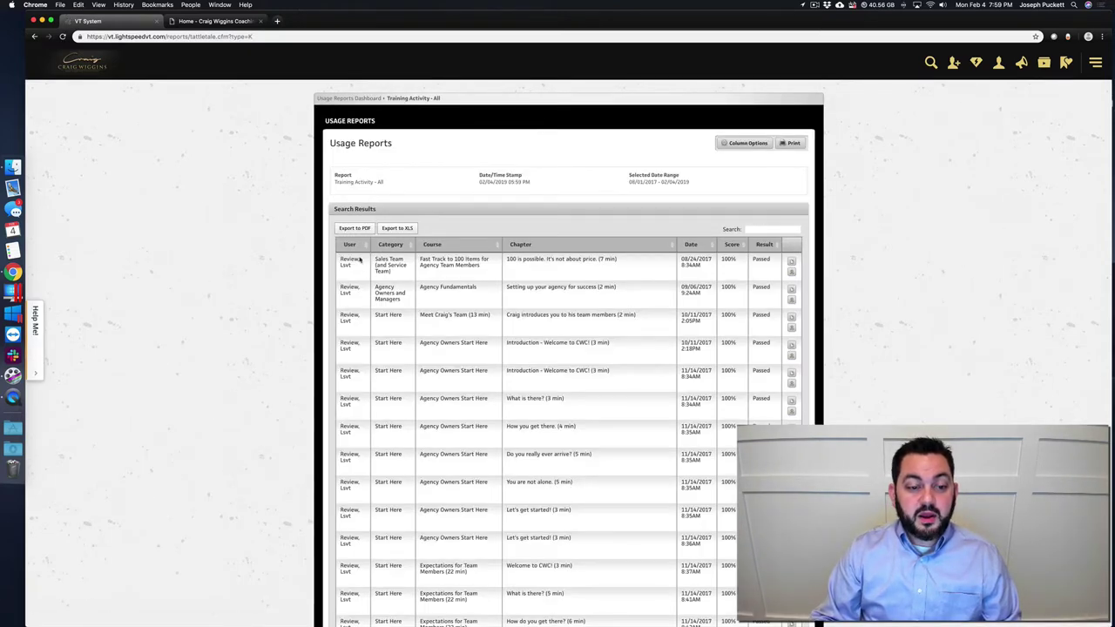
{"action": "left_click", "coordinate": [349, 245]}
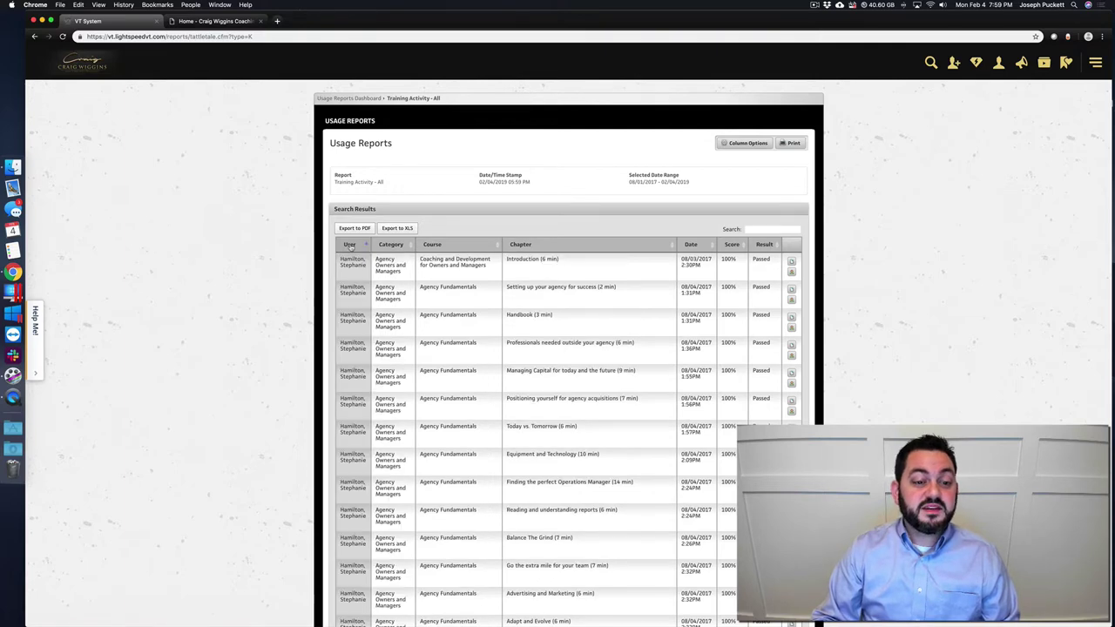
{"action": "left_click", "coordinate": [349, 245]}
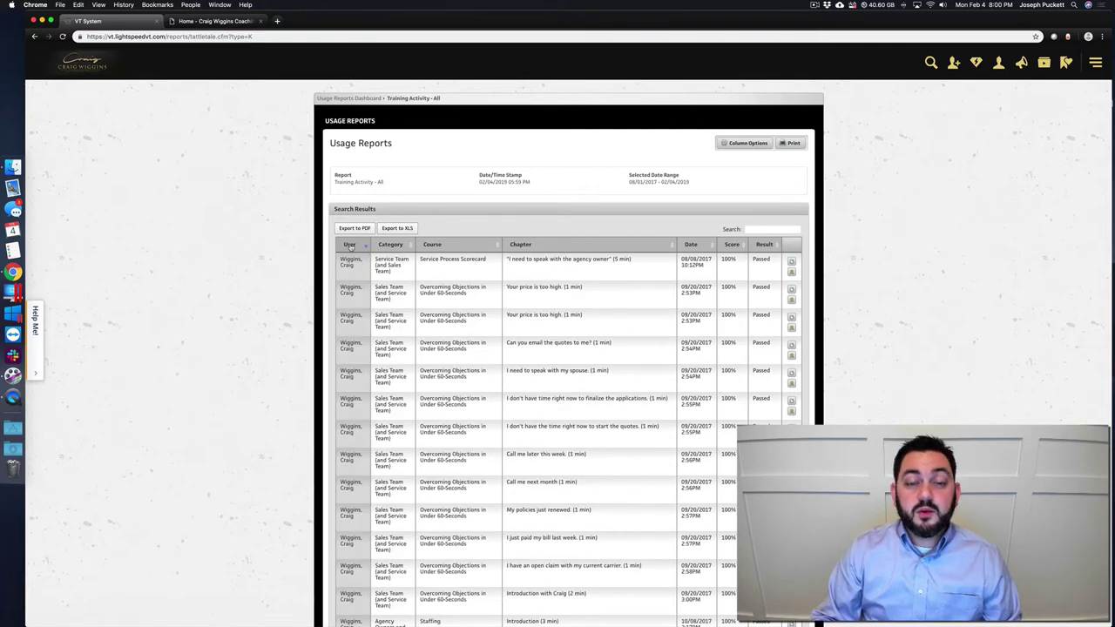
{"action": "left_click", "coordinate": [350, 244]}
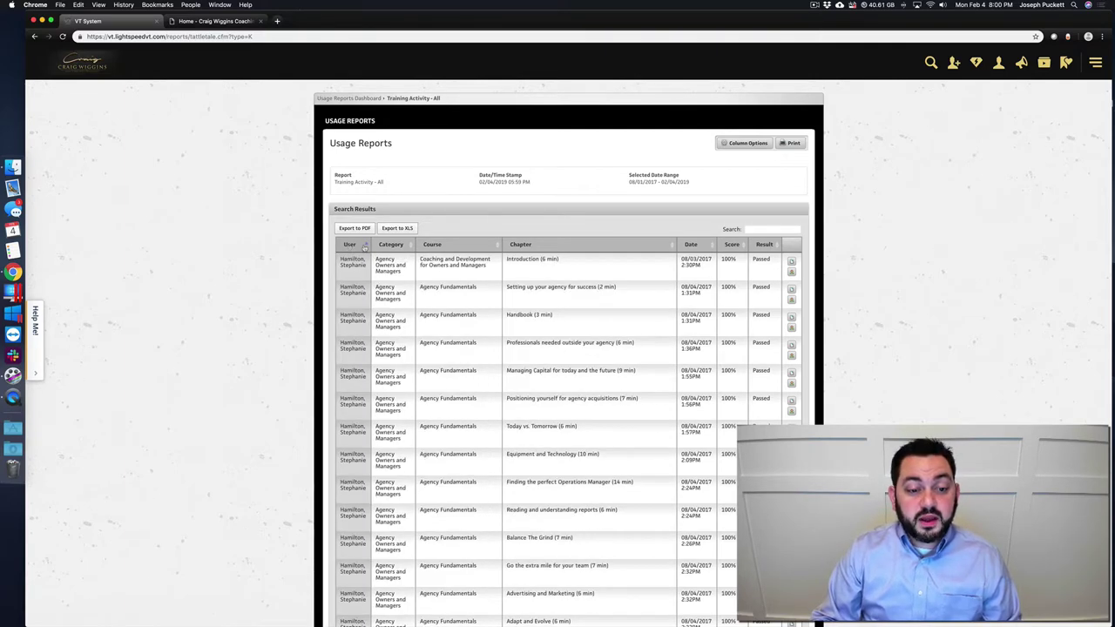
- Sort the activity by chapter, then by date newest first, and return to the dashboard
{"action": "left_click", "coordinate": [544, 248]}
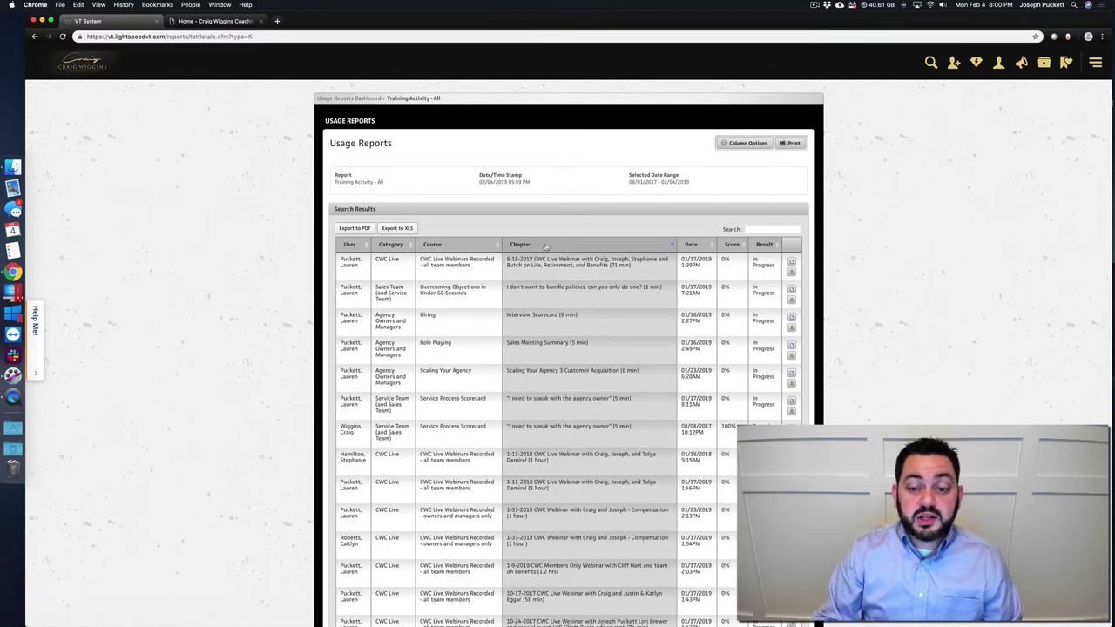
{"action": "left_click", "coordinate": [699, 245]}
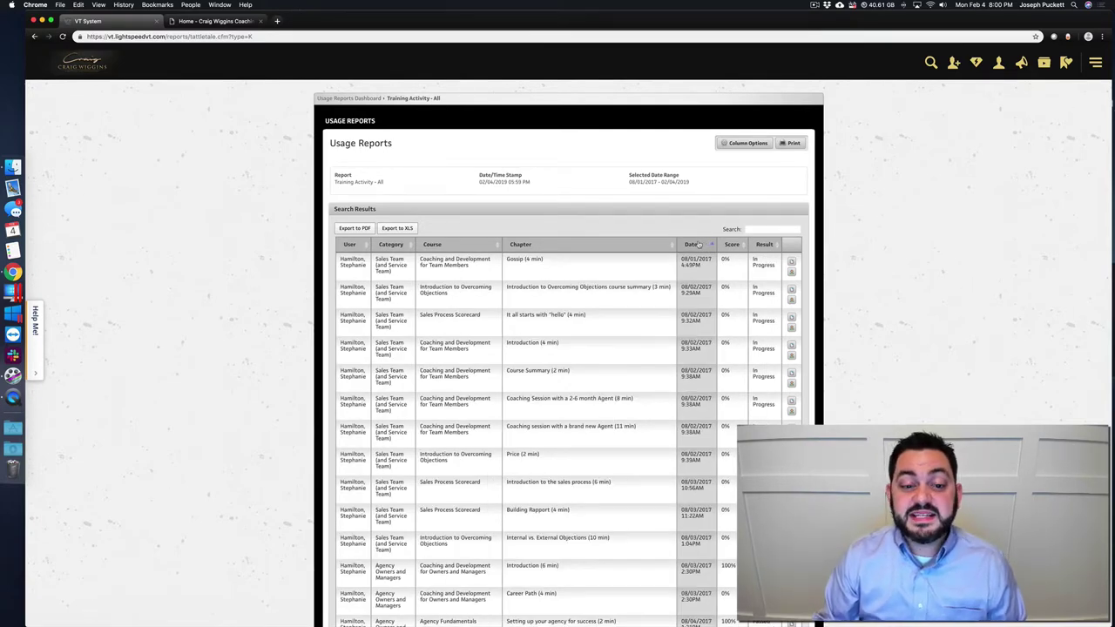
{"action": "left_click", "coordinate": [699, 244]}
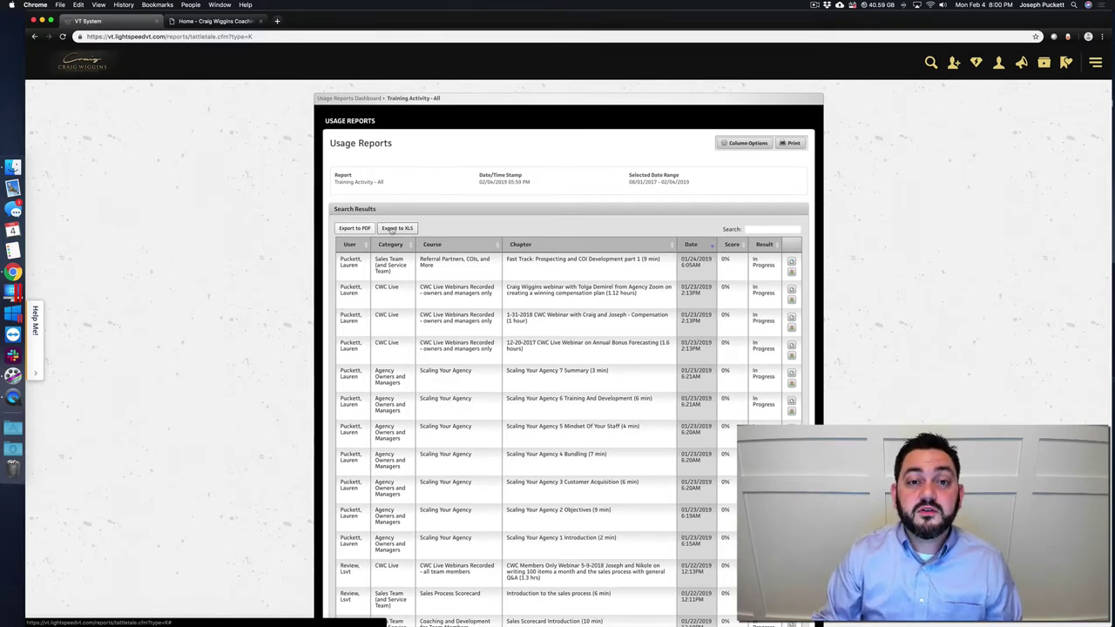
{"action": "left_click", "coordinate": [353, 99]}
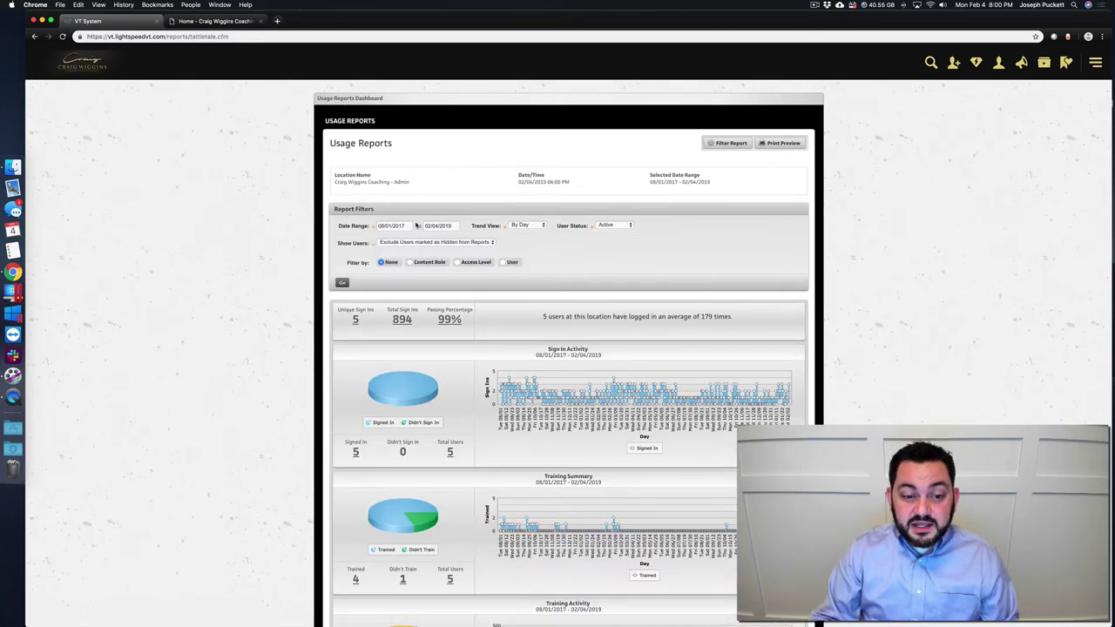
{"action": "scroll", "coordinate": [482, 259], "scroll_direction": "down", "scroll_amount": 3}
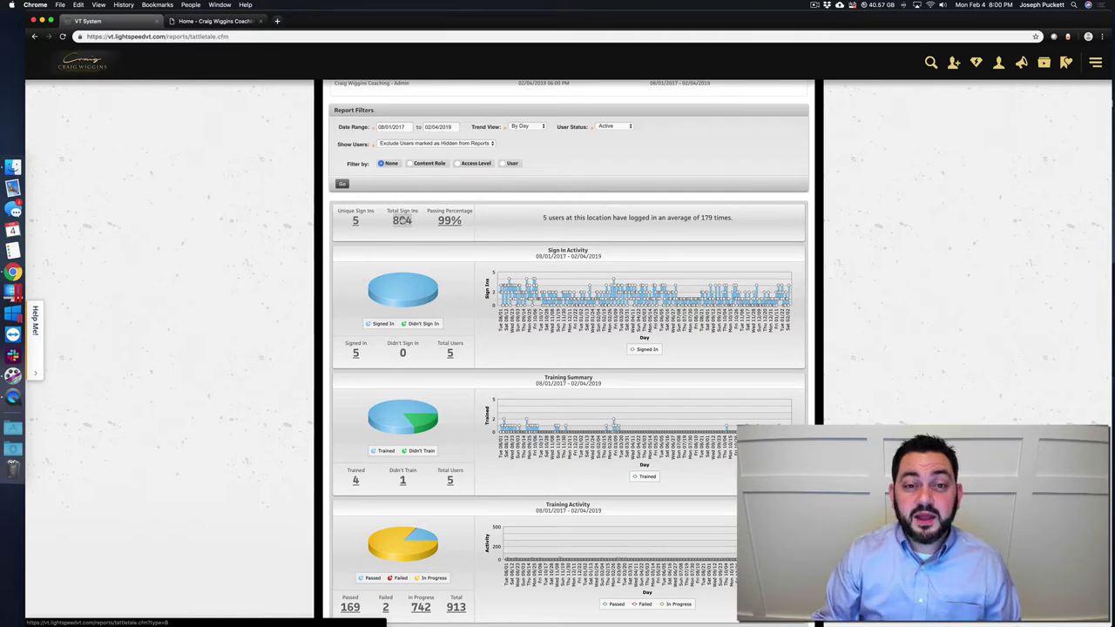
{"action": "left_click", "coordinate": [403, 221]}
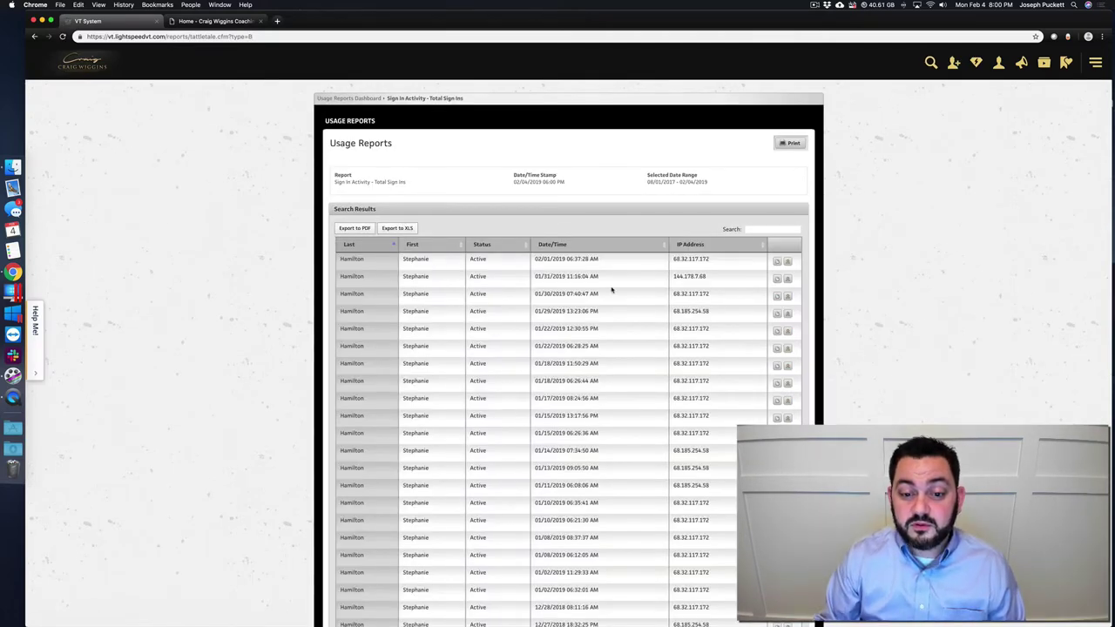
{"action": "left_click", "coordinate": [551, 245]}
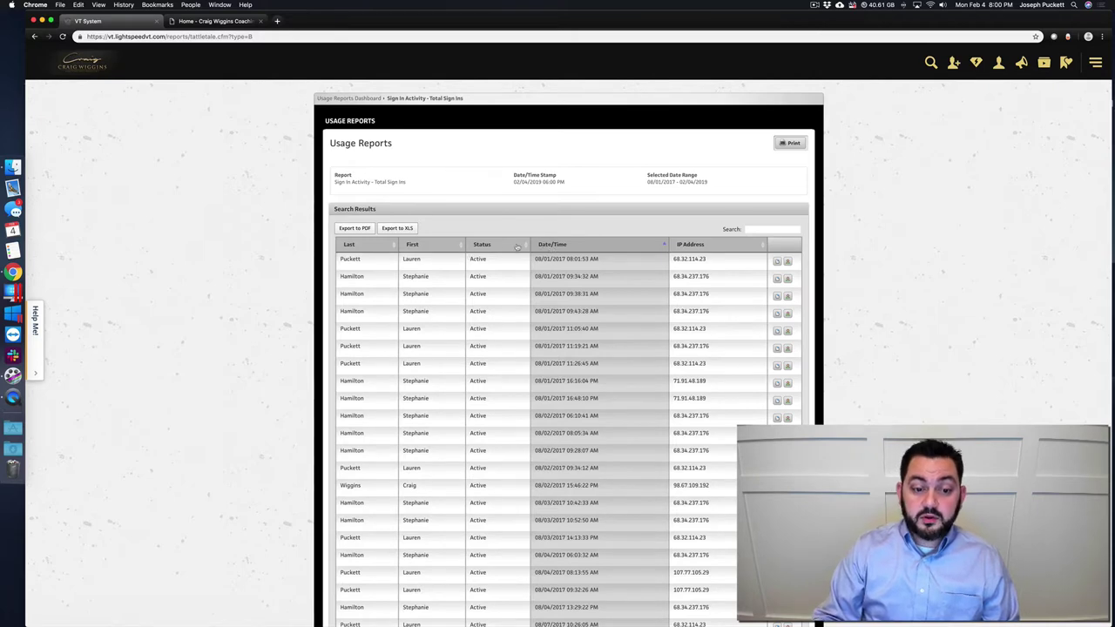
{"action": "left_click", "coordinate": [552, 245]}
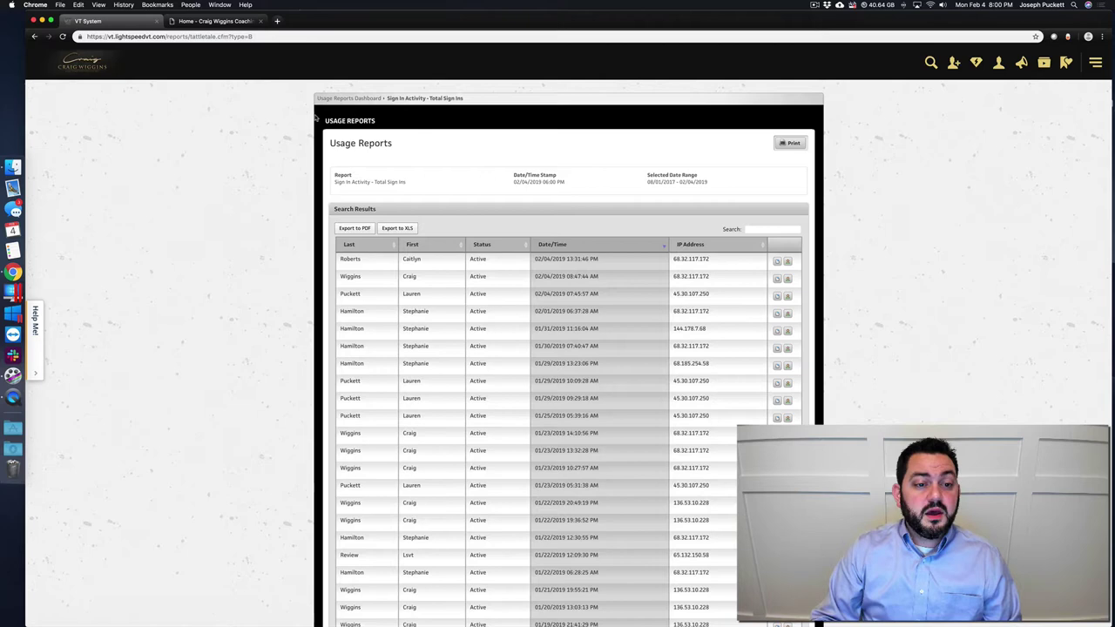
{"action": "left_click", "coordinate": [349, 98]}
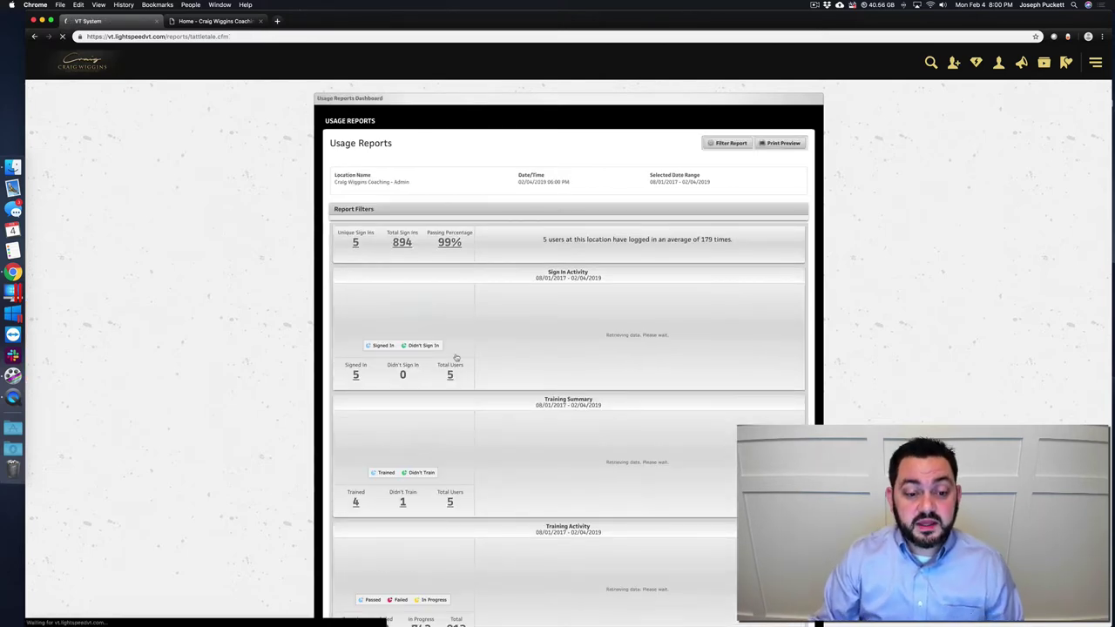
{"action": "scroll", "coordinate": [491, 467], "scroll_direction": "down", "scroll_amount": 4}
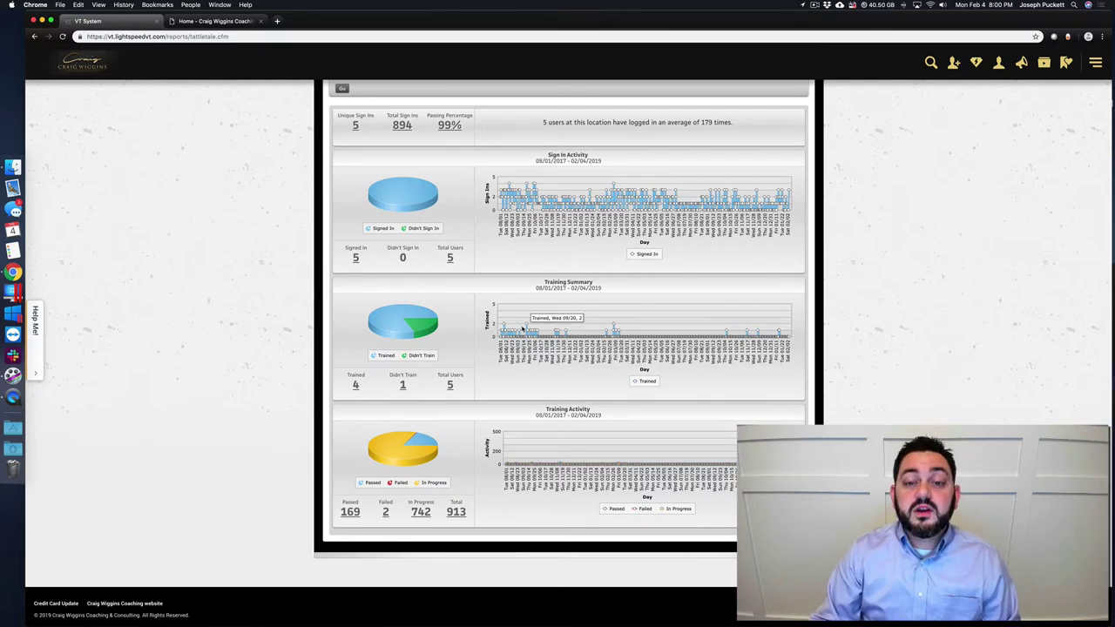
{"action": "scroll", "coordinate": [523, 328], "scroll_direction": "up", "scroll_amount": 2}
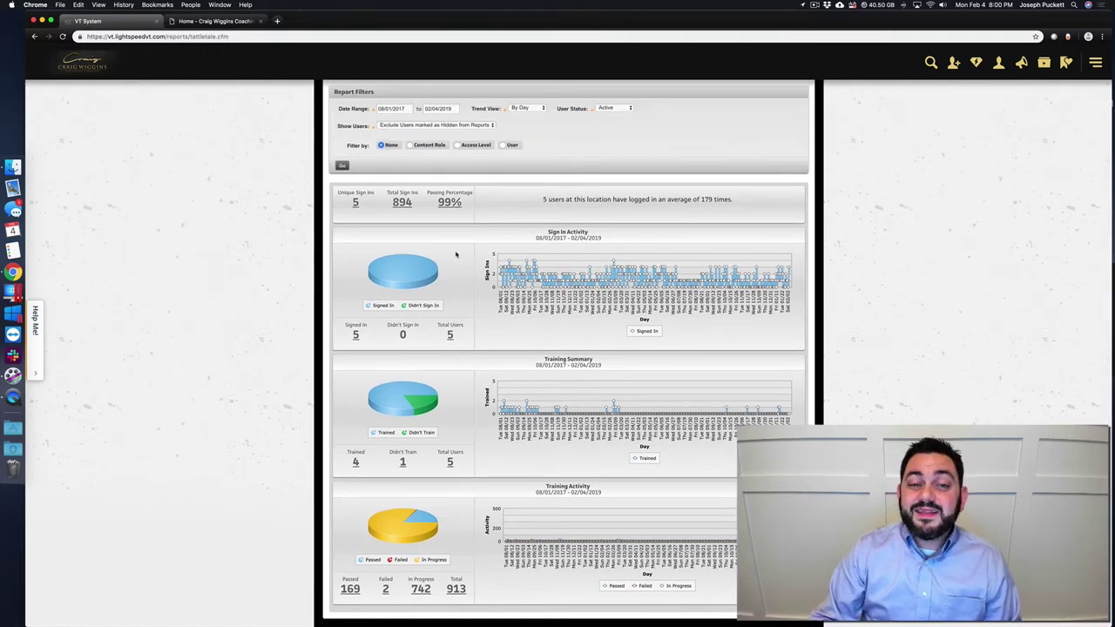
{"action": "scroll", "coordinate": [455, 255], "scroll_direction": "up", "scroll_amount": 3}
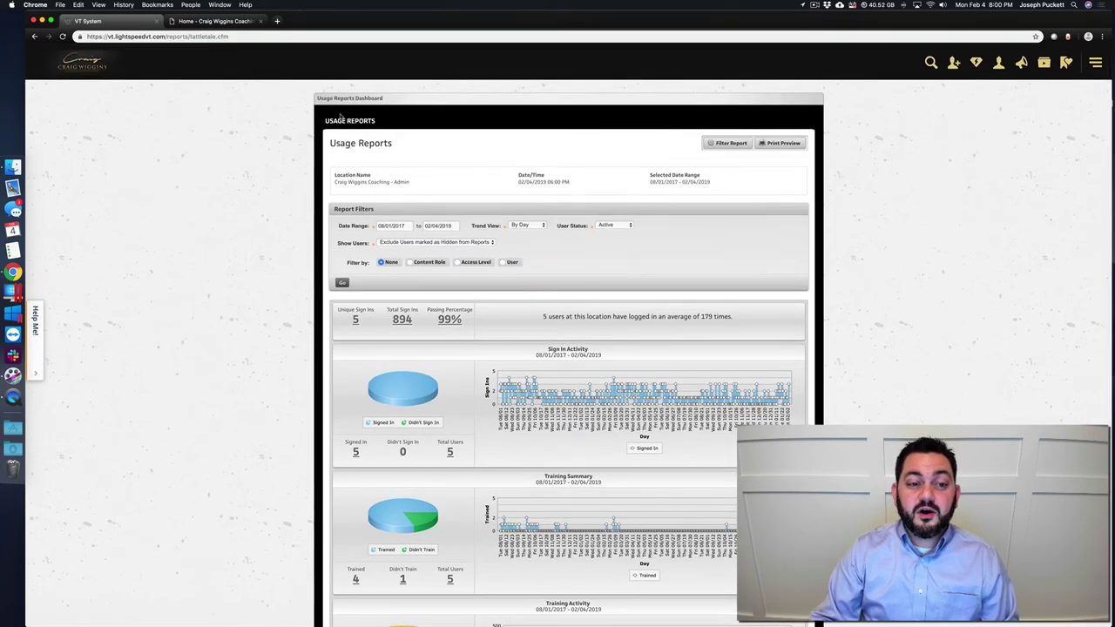
- Go to Reports > Watchdogs and switch to the Progress Report watchdog
{"action": "left_click", "coordinate": [1094, 60]}
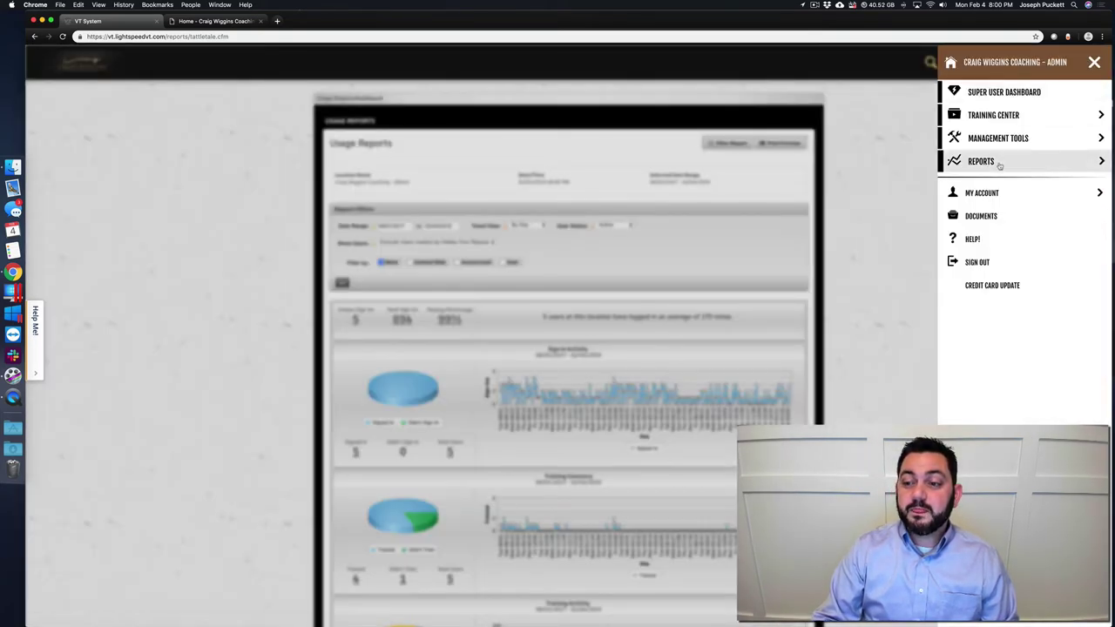
{"action": "left_click", "coordinate": [997, 164]}
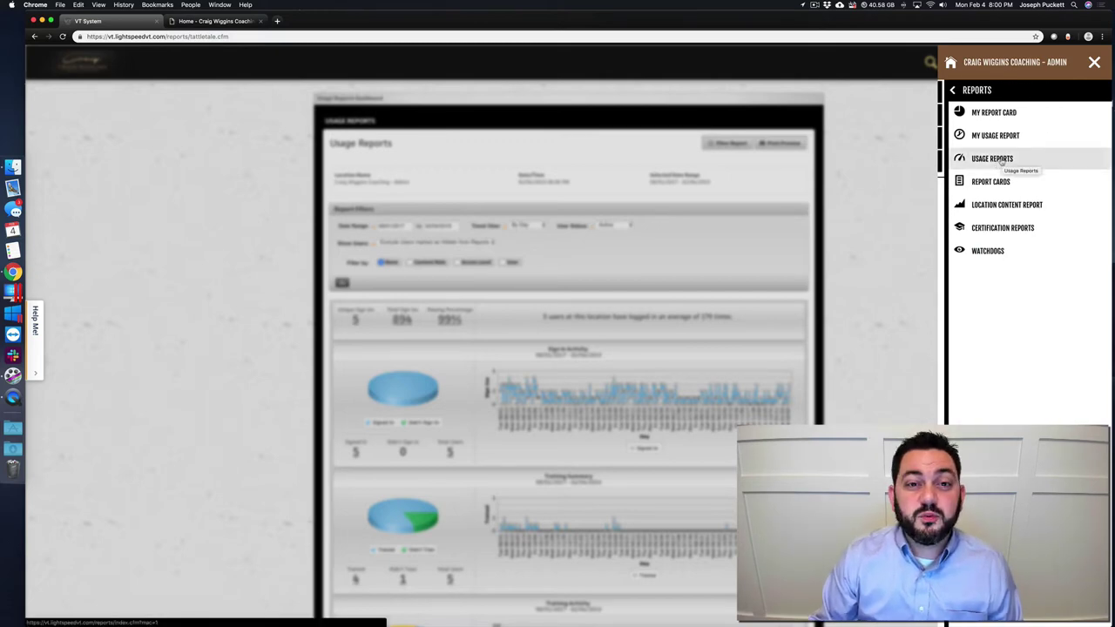
{"action": "left_click", "coordinate": [994, 251]}
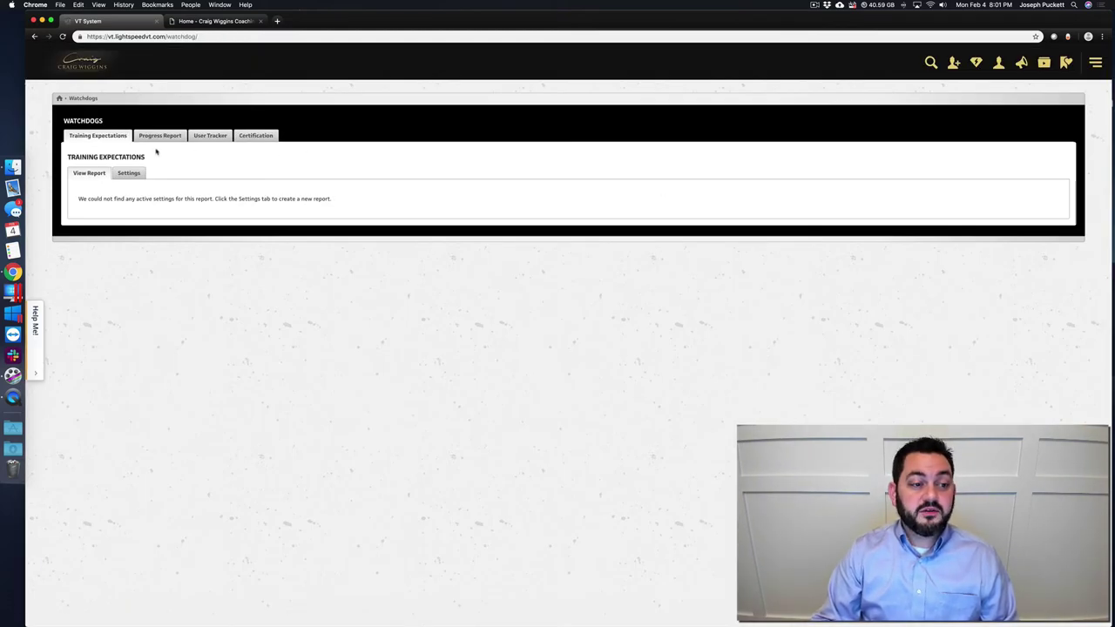
{"action": "left_click", "coordinate": [159, 142]}
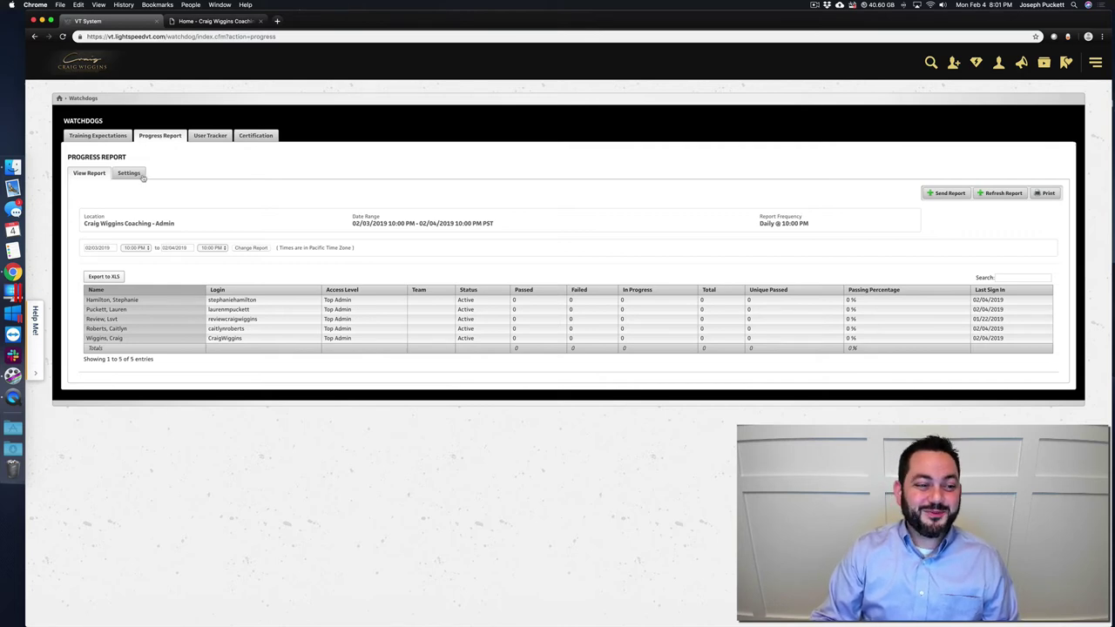
- Open the Progress Report settings and add several empty recipient rows
{"action": "left_click", "coordinate": [130, 173]}
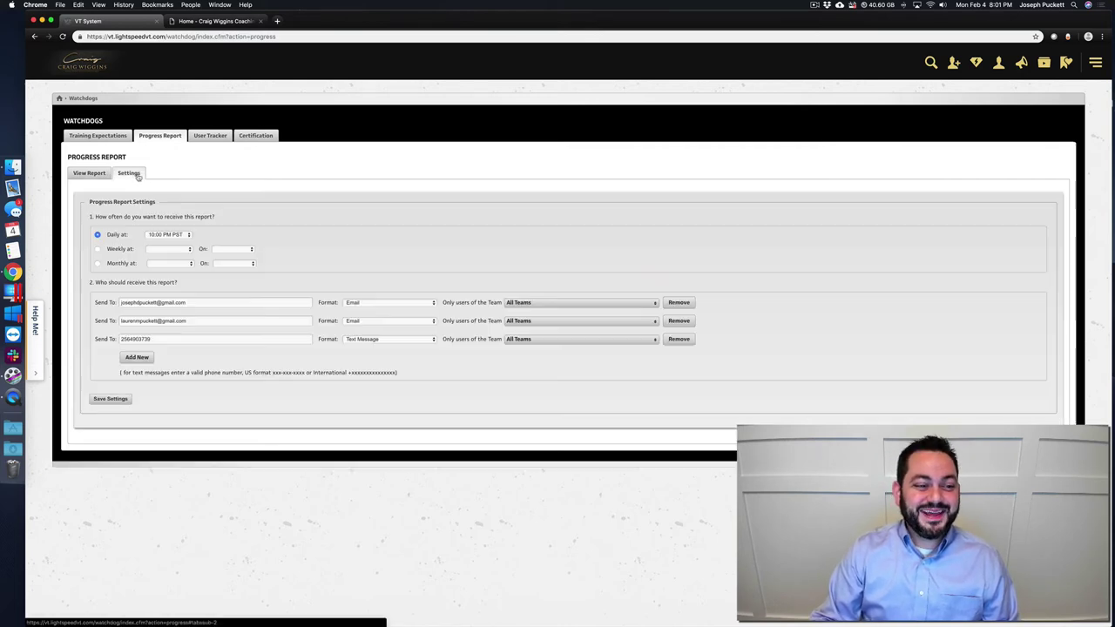
{"action": "left_click", "coordinate": [135, 358]}
{"action": "left_click", "coordinate": [135, 378]}
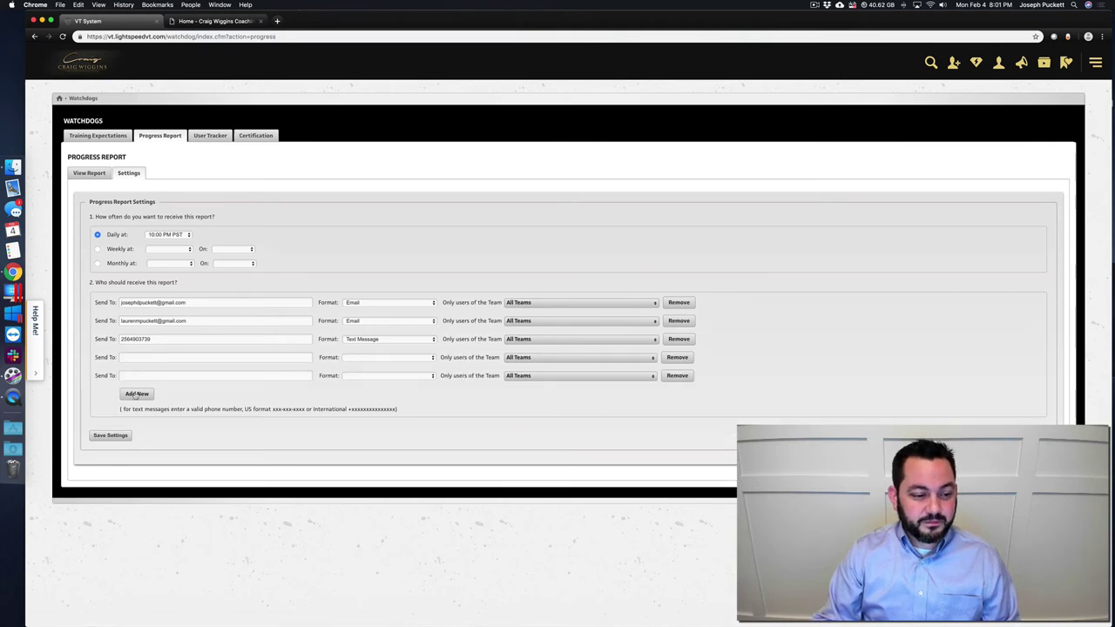
{"action": "left_click", "coordinate": [135, 396]}
{"action": "left_click", "coordinate": [139, 415]}
{"action": "left_click", "coordinate": [139, 431]}
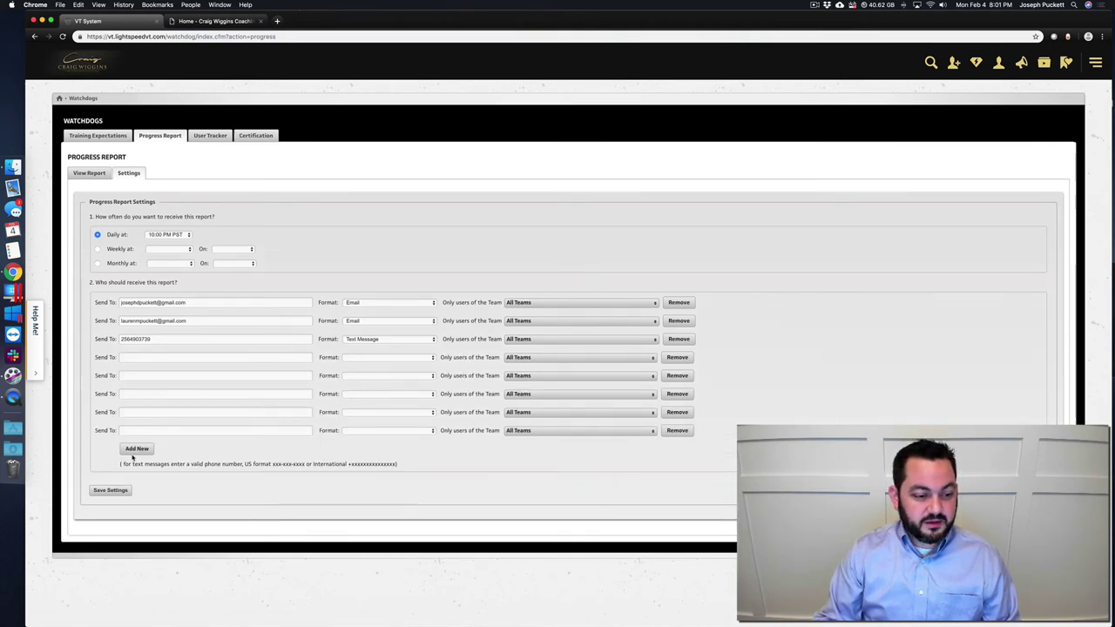
{"action": "left_click", "coordinate": [135, 449]}
{"action": "left_click", "coordinate": [136, 466]}
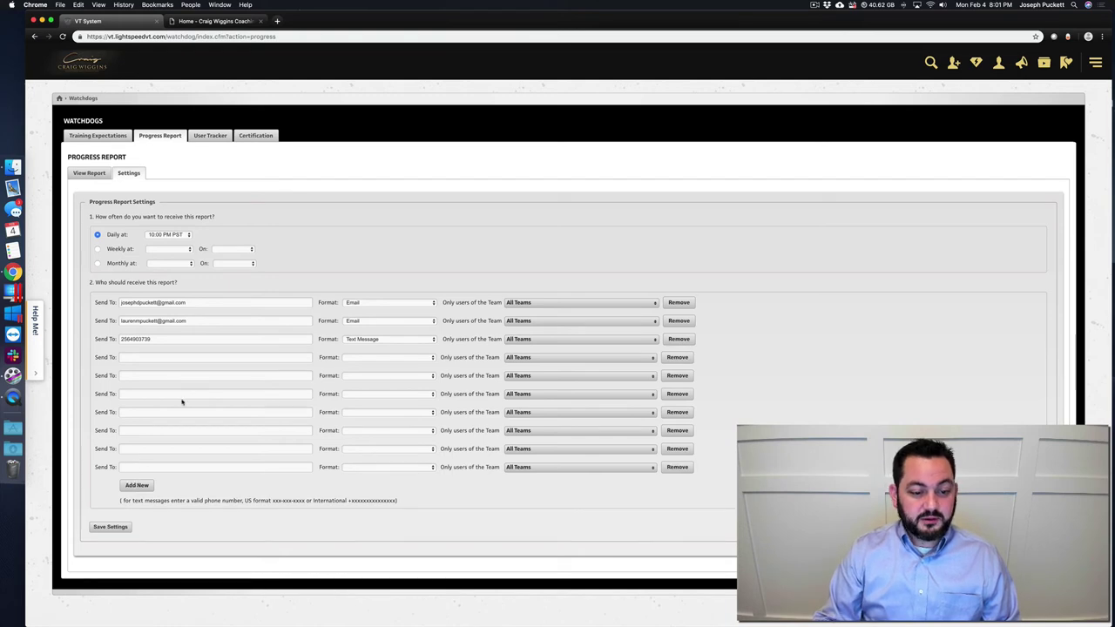
{"action": "left_click", "coordinate": [187, 430]}
{"action": "left_click", "coordinate": [114, 485]}
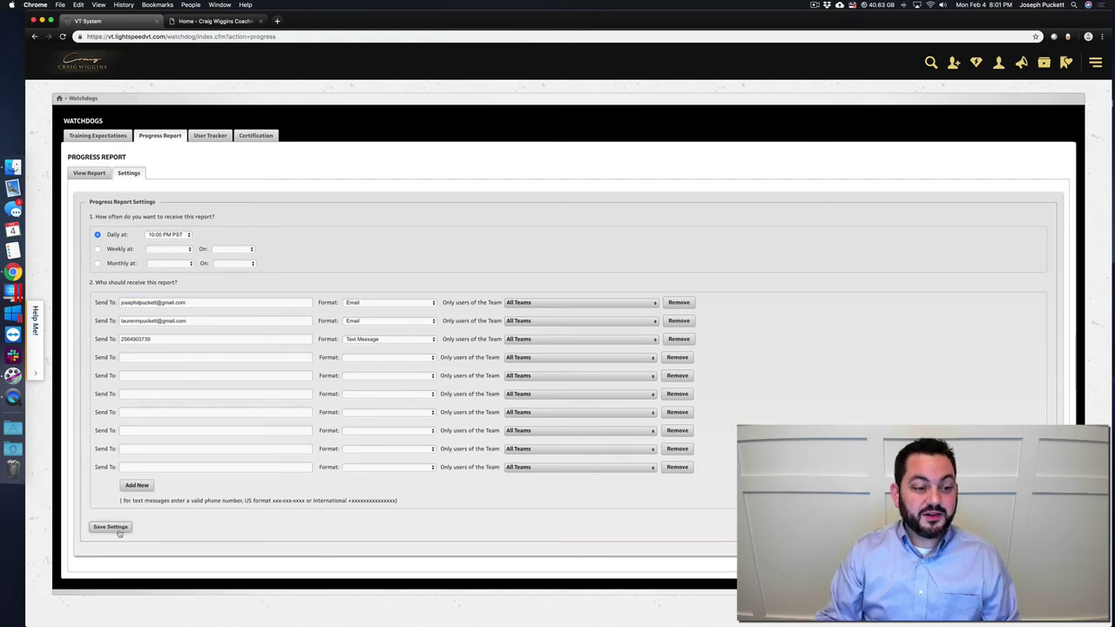
- Remove the second email and text-message recipients, save, and return to the home page
{"action": "left_click", "coordinate": [681, 322]}
{"action": "left_click", "coordinate": [683, 322]}
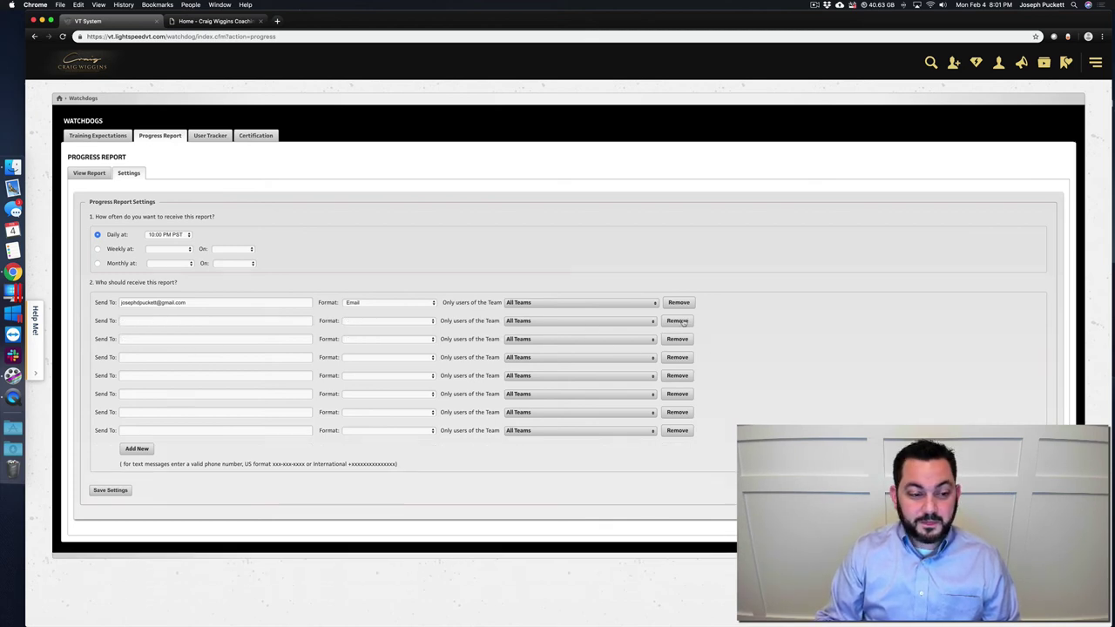
{"action": "left_click", "coordinate": [105, 492]}
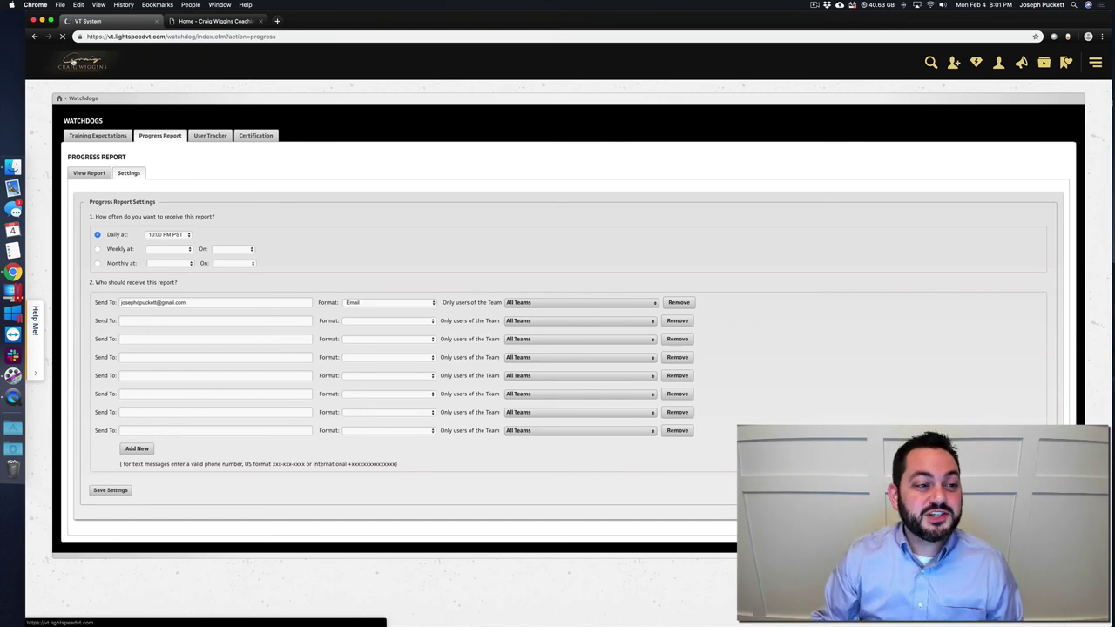
{"action": "left_click", "coordinate": [74, 62]}
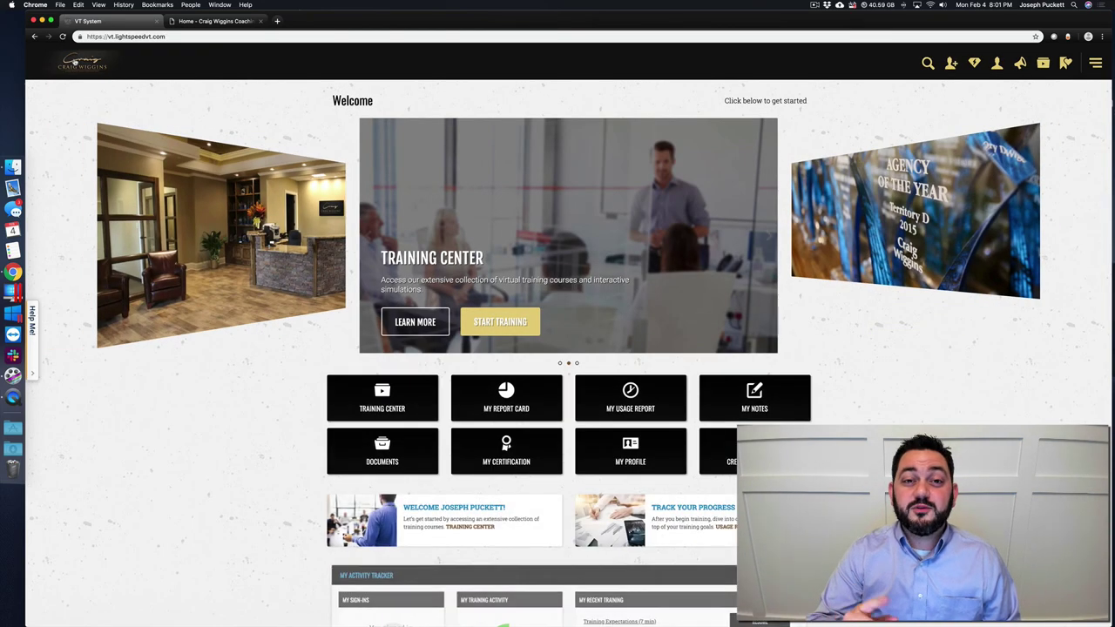